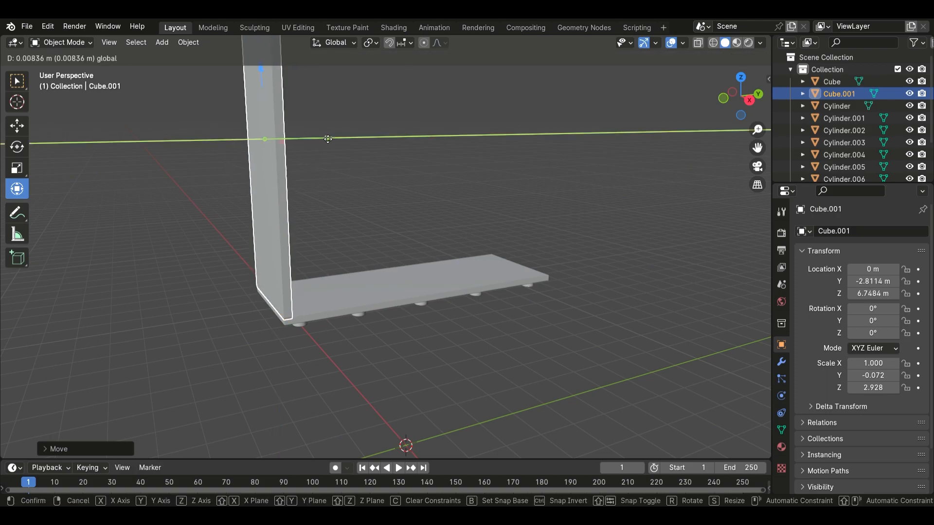
Step: Duplicate the side panel and move the copy to the opposite end of the base, at about Y 2.79 m
drag(326, 142, 583, 122)
middle_drag(583, 123, 584, 252)
scroll(583, 252, down, 2)
Step: Duplicate the base board and raise the copy to the upper ends of the side panels as the cabinet's top
click(399, 278)
key(ctrl+c)
key(ctrl+v)
drag(393, 208, 437, 100)
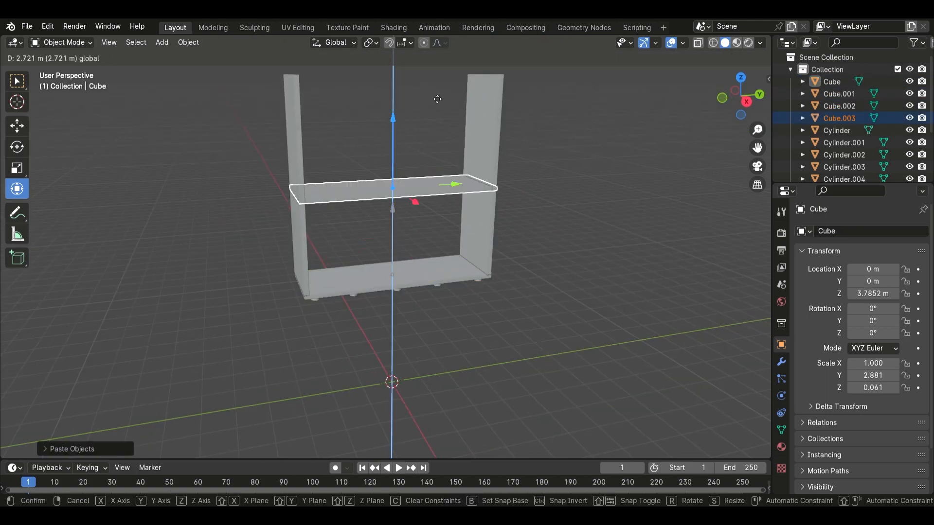
drag(757, 147, 764, 273)
scroll(587, 145, up, 6)
click(475, 128)
middle_drag(475, 128, 440, 124)
scroll(440, 124, down, 4)
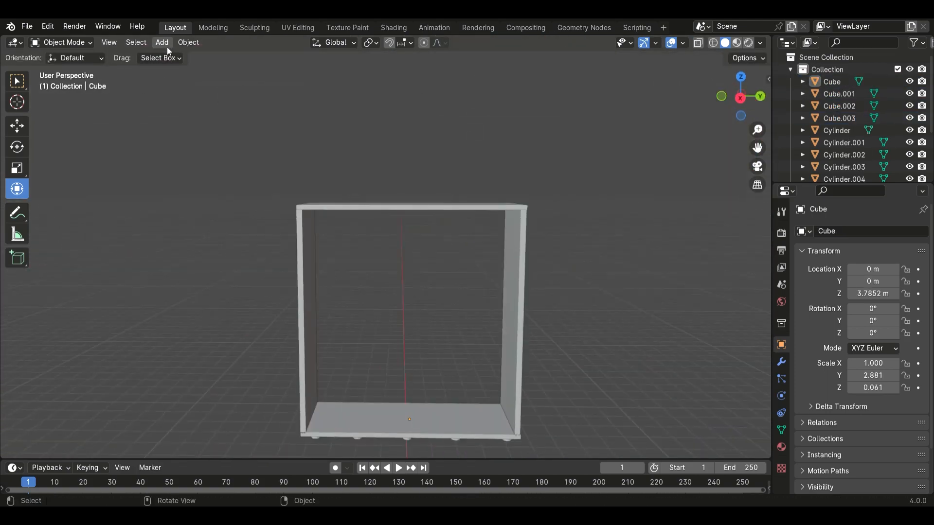
Step: Add a cube, flatten it along X to a scale of about 0.059 and move it behind the cabinet
click(164, 44)
click(278, 68)
scroll(397, 342, down, 4)
drag(334, 355, 358, 343)
middle_drag(422, 335, 301, 331)
drag(287, 327, 321, 338)
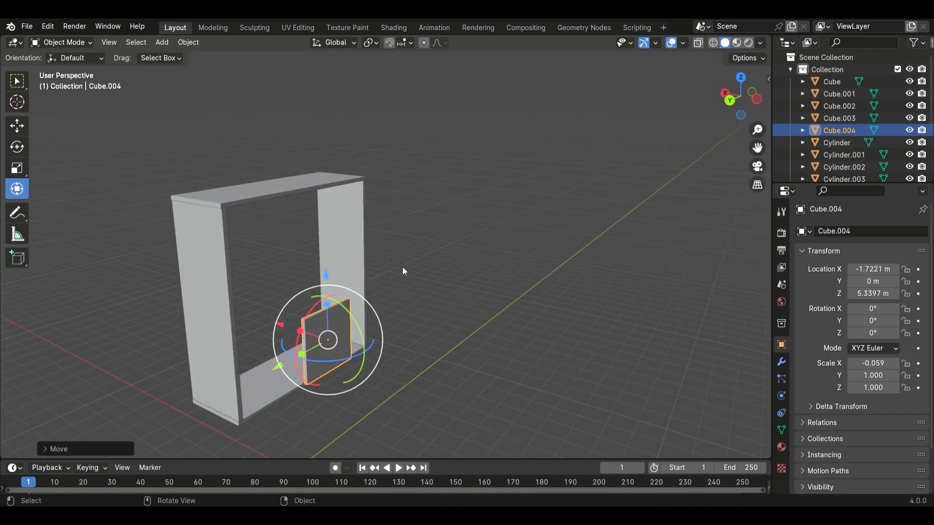
Step: Align the thin panel with the cabinet's rear edge at about X -1.08 m and raise it to about Z 5.95 m
middle_drag(402, 266, 433, 263)
drag(352, 267, 345, 263)
drag(402, 209, 402, 215)
drag(402, 251, 402, 279)
middle_drag(403, 280, 435, 268)
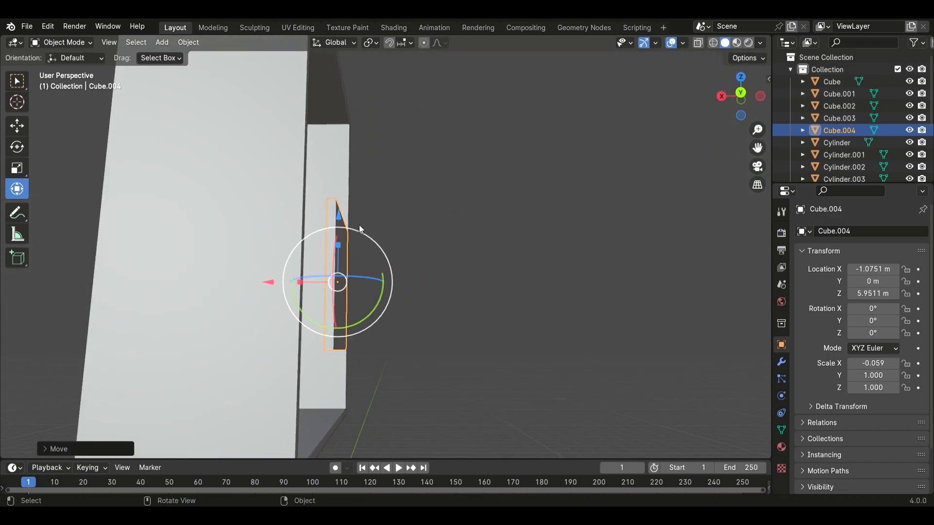
Step: Stretch the back panel to a Z scale of about 3.05 and raise it to span from the base to the top board
scroll(358, 229, down, 5)
middle_drag(359, 229, 413, 243)
drag(401, 222, 401, 148)
drag(403, 196, 403, 153)
scroll(403, 160, down, 1)
drag(400, 185, 399, 184)
middle_drag(410, 243, 396, 204)
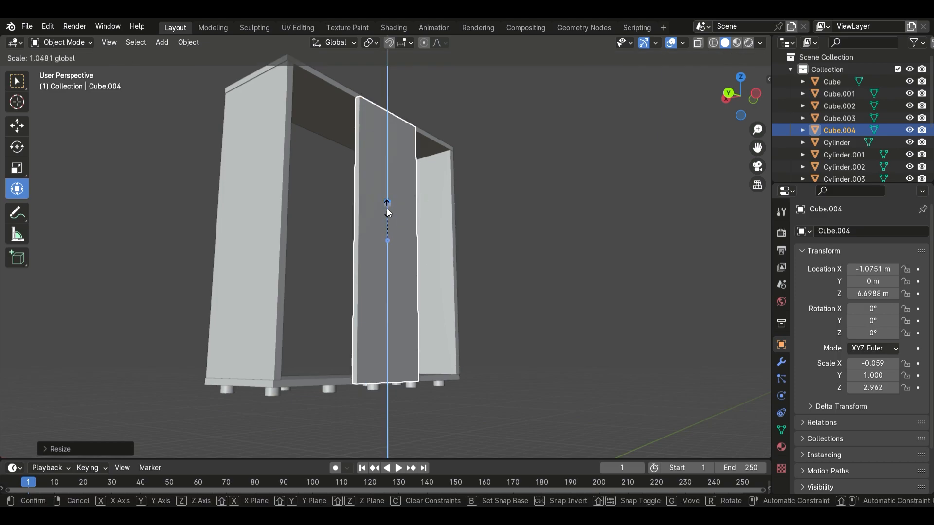
drag(386, 208, 387, 209)
drag(387, 174, 387, 171)
Step: Widen the back panel to a Y scale of about 2.85 so it reaches both side panels
middle_drag(418, 165, 498, 202)
drag(373, 209, 323, 226)
middle_drag(458, 160, 555, 146)
scroll(438, 204, down, 3)
Step: Narrow the side panel at the +Y end to an X scale of about 0.098 and move it to the front edge at about X 0.91 m
click(364, 235)
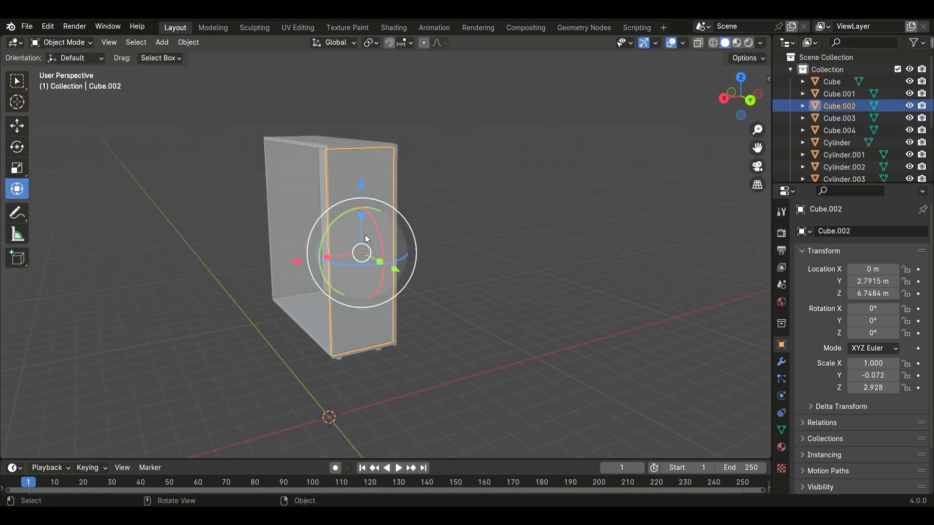
drag(326, 256, 369, 251)
drag(327, 257, 351, 253)
middle_drag(369, 252, 389, 254)
scroll(389, 254, up, 4)
drag(359, 254, 319, 258)
Step: Shift the narrow slat inward along Y from the outer end of the base
middle_drag(454, 310, 462, 289)
middle_drag(602, 206, 645, 206)
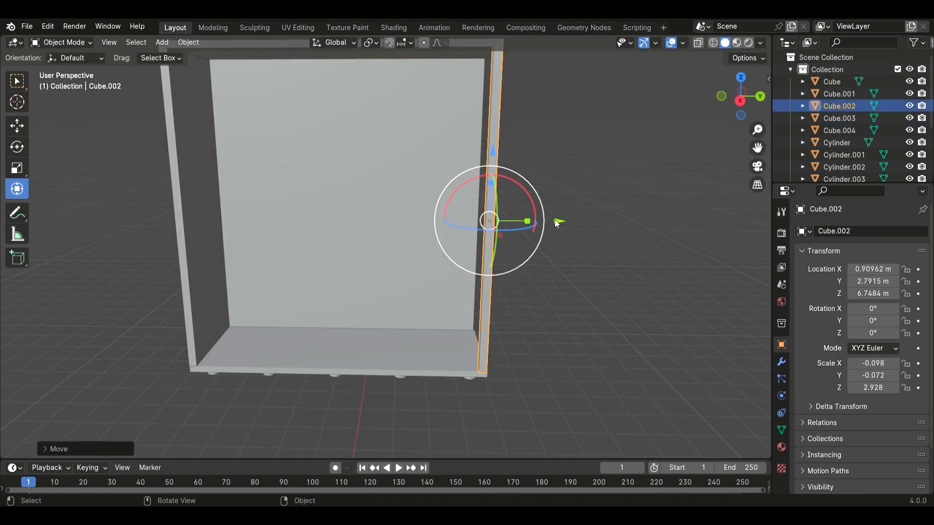
drag(558, 222, 532, 222)
middle_drag(550, 226, 479, 255)
key(ctrl+c)
key(ctrl+v)
drag(360, 287, 373, 278)
middle_drag(360, 160, 276, 111)
click(781, 362)
click(866, 231)
mouse_move(827, 273)
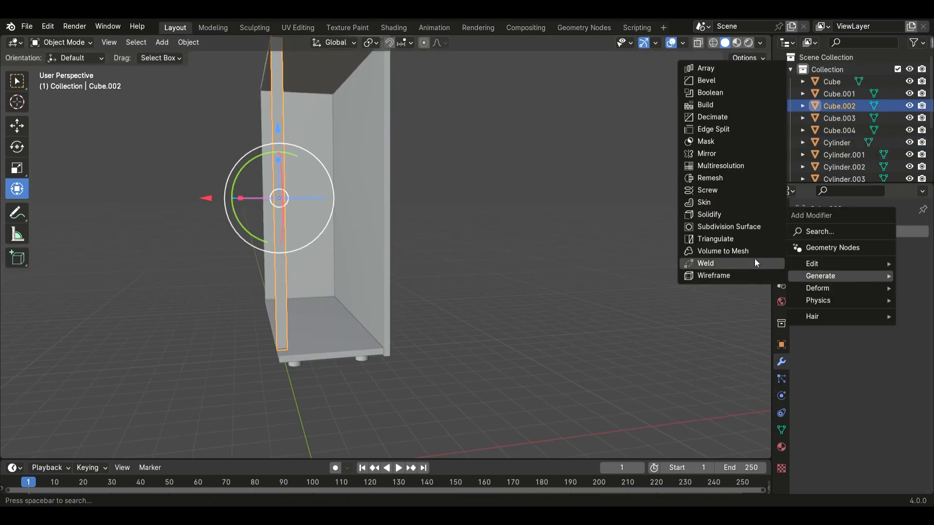
click(700, 104)
click(905, 252)
click(866, 231)
mouse_move(827, 229)
click(695, 422)
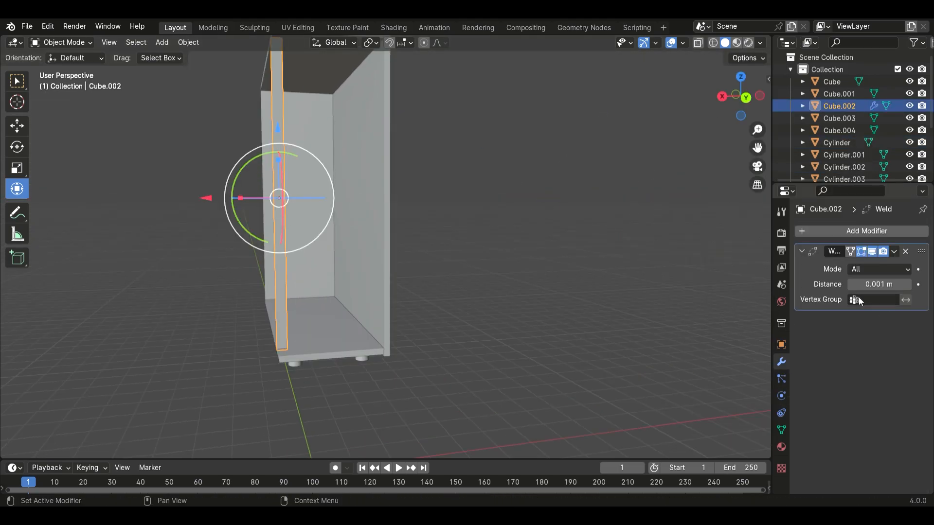
Step: Duplicate the slat repeatedly along X to form an evenly spaced row of six slats on the cabinet's open side
shift+click(279, 175)
key(ctrl+c)
key(ctrl+v)
drag(224, 195, 293, 189)
key(ctrl+c)
key(ctrl+v)
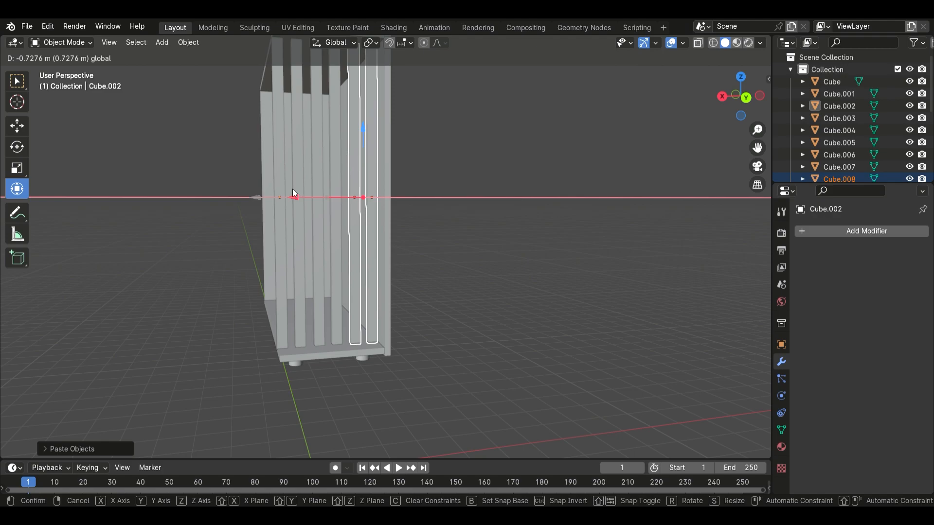
click(438, 209)
Step: Duplicate the base board, shorten the copy to a Y scale of about 2.53 and raise it to about Z 4.68 m as a shelf
middle_drag(370, 214, 420, 225)
scroll(420, 225, up, 1)
click(412, 335)
key(ctrl+c)
key(ctrl+v)
drag(396, 344, 390, 345)
drag(426, 346, 390, 345)
drag(348, 278, 360, 227)
middle_drag(372, 250, 421, 251)
scroll(413, 229, down, 3)
Step: Make a vertical divider from a shelf copy rotated 90° about X, stretched to a Y scale of about 2.94 and placed at about Y 0.41 m
click(391, 311)
click(781, 345)
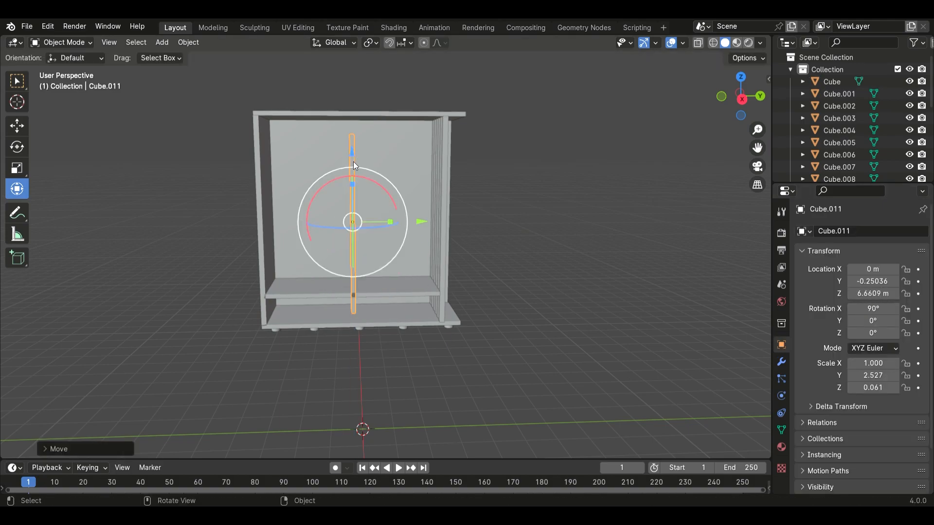
drag(352, 184, 353, 177)
middle_drag(359, 177, 360, 164)
drag(356, 141, 356, 140)
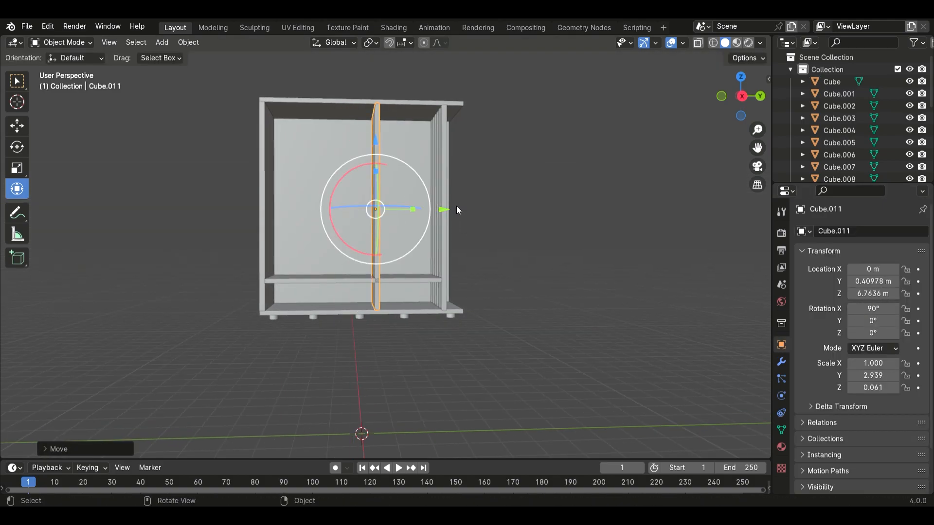
Step: Shorten the shelf to fit the wider compartment and fit a shorter copy between the divider and the slats
middle_drag(457, 210, 319, 327)
scroll(319, 327, up, 3)
click(239, 312)
drag(374, 306, 497, 309)
middle_drag(486, 308, 440, 303)
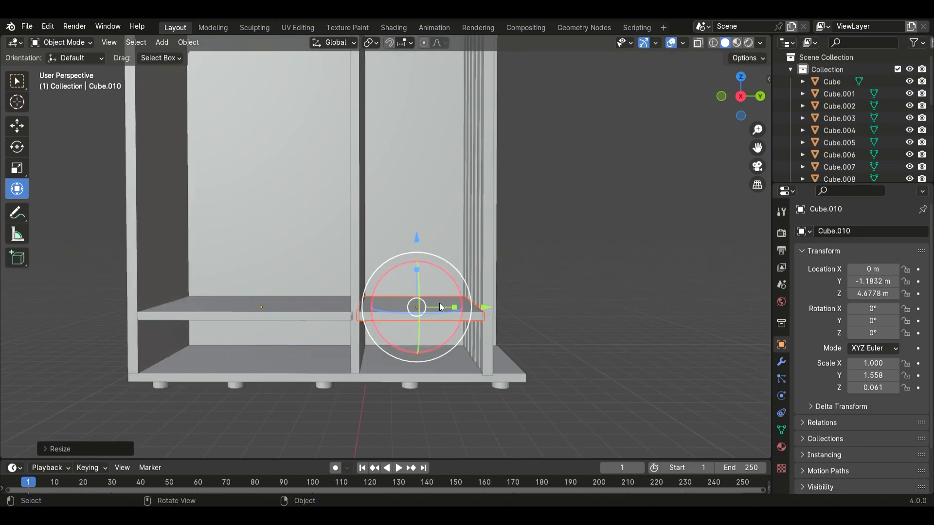
drag(444, 307, 439, 308)
click(569, 272)
Step: Duplicate the wider compartment's shelf and lower the copy about 0.48 m
scroll(508, 260, down, 5)
scroll(321, 287, up, 4)
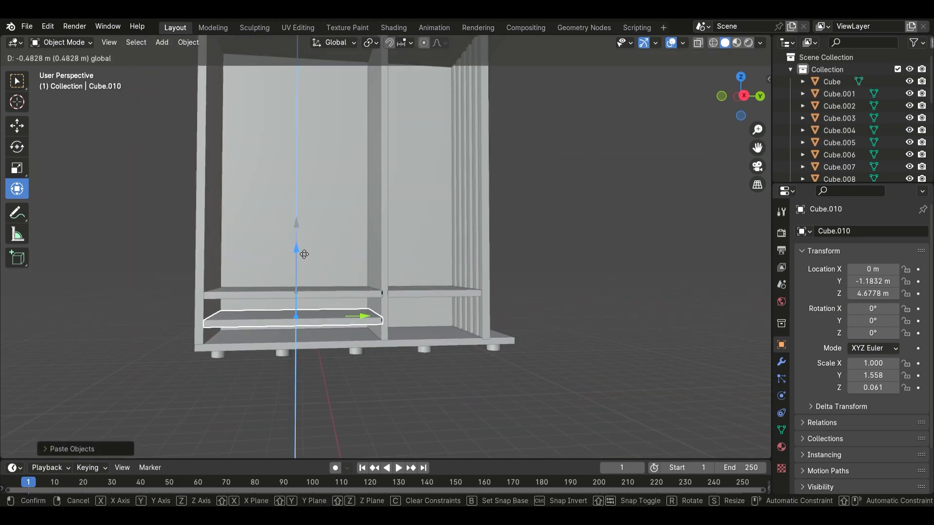
drag(304, 254, 304, 255)
click(505, 272)
scroll(505, 273, down, 1)
Step: Duplicate the back panel, bring the copy to the front of the wider compartment and narrow it into a door
middle_drag(538, 272, 499, 303)
click(366, 188)
middle_drag(366, 188, 282, 224)
key(ctrl+c)
key(ctrl+v)
drag(251, 221, 202, 242)
middle_drag(244, 244, 360, 226)
drag(398, 228, 373, 228)
Step: Fit the door between the upper shelf and the top board, with a Z scale of about 2.47 at about Z 7.22 m
middle_drag(372, 228, 504, 250)
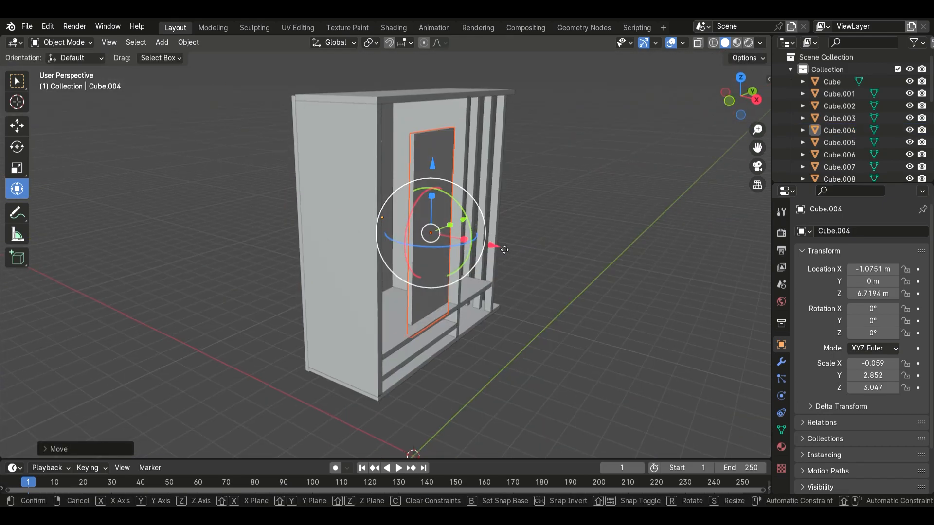
drag(456, 143, 456, 142)
drag(442, 180, 442, 178)
middle_drag(404, 179, 272, 156)
scroll(410, 237, down, 2)
Step: Duplicate the door and move the copy along Y to cover the rest of the wider compartment
click(369, 253)
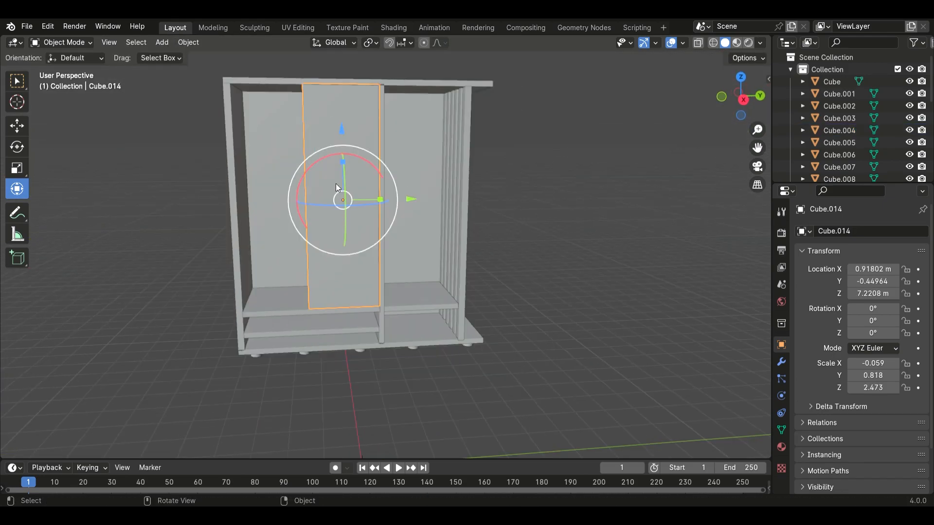
key(ctrl+c)
key(ctrl+v)
middle_drag(350, 200, 381, 207)
drag(422, 208, 357, 227)
scroll(329, 181, up, 4)
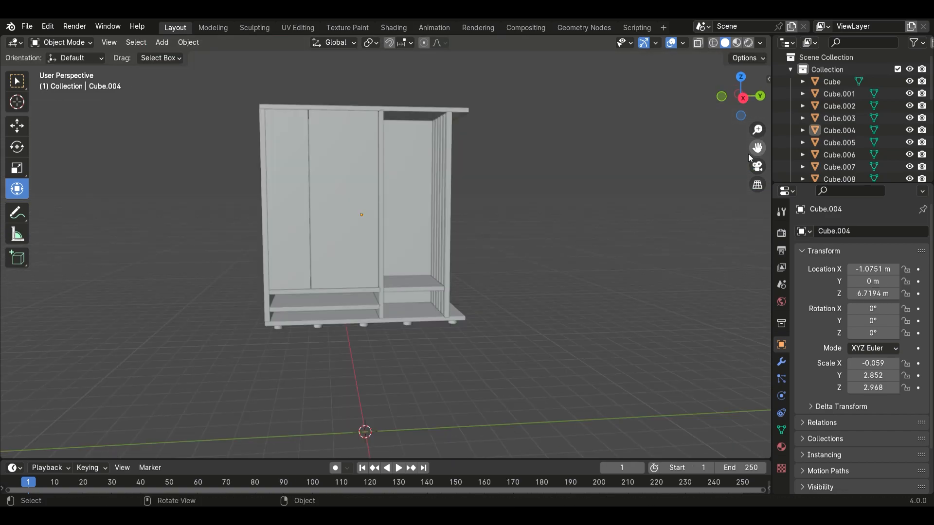
scroll(511, 151, up, 3)
Step: Add a cylinder rotated 90° about X in the open compartment, at about Y 1.76 m, and shade it smooth
middle_drag(506, 148, 472, 151)
click(162, 43)
click(162, 42)
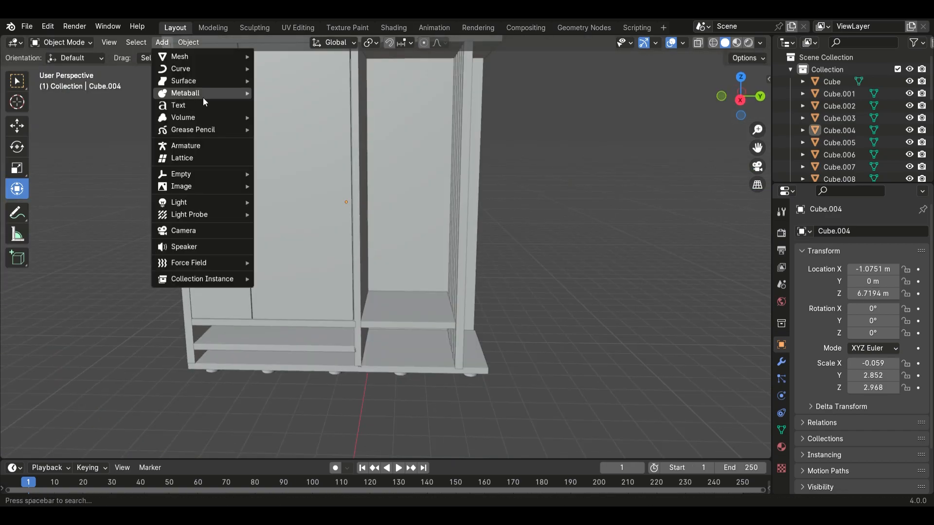
mouse_move(180, 56)
click(282, 117)
drag(410, 189, 499, 189)
right_click(457, 187)
click(457, 187)
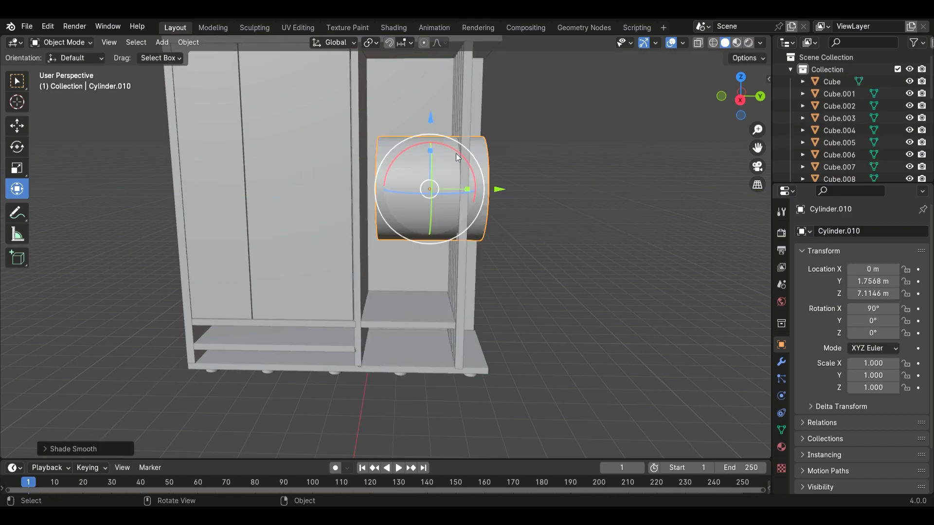
Step: Slim the cylinder to a radius scale of about 0.088 and fit it as a rod between the divider and the slats
drag(457, 150, 433, 185)
scroll(457, 153, up, 3)
drag(457, 85, 457, 21)
scroll(457, 87, down, 3)
drag(467, 147, 732, 145)
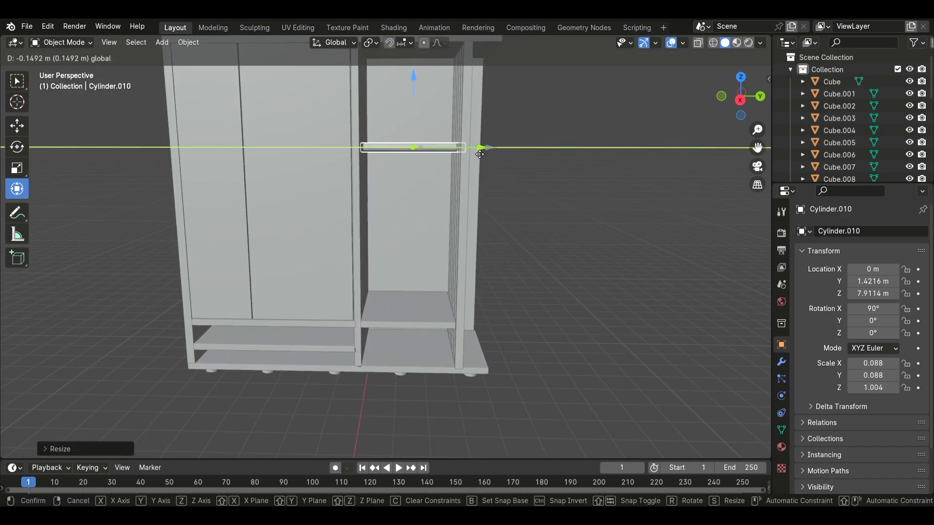
drag(480, 154, 478, 154)
Step: Move the rod back to about X -0.17 m and raise it to about Z 8.93 m, near the compartment's top
middle_drag(477, 161, 360, 171)
drag(243, 98, 258, 94)
middle_drag(292, 156, 413, 146)
drag(408, 108, 407, 74)
middle_drag(453, 131, 340, 146)
Step: Flatten a copy of the rod into a slightly wider end flange and place it against the divider
ctrl+middle_drag(451, 204, 451, 139)
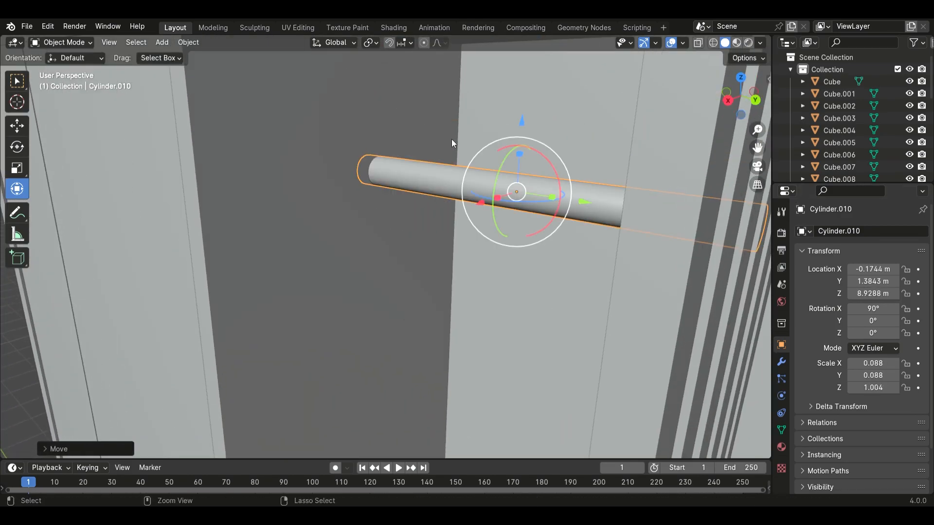
drag(552, 197, 517, 192)
key(s)
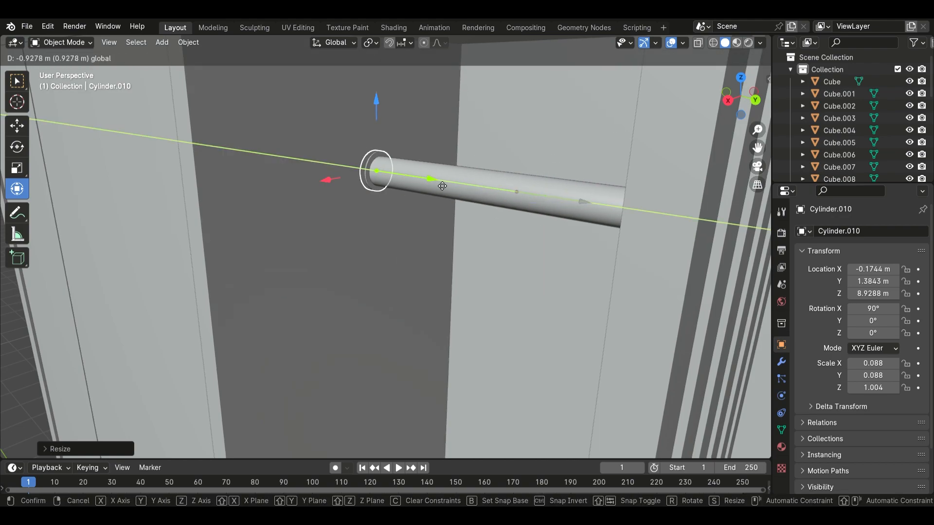
drag(442, 185, 441, 186)
Step: Duplicate the end flange for the rod's opposite end
scroll(441, 192, down, 2)
key(ctrl+c)
key(ctrl+v)
scroll(624, 249, down, 8)
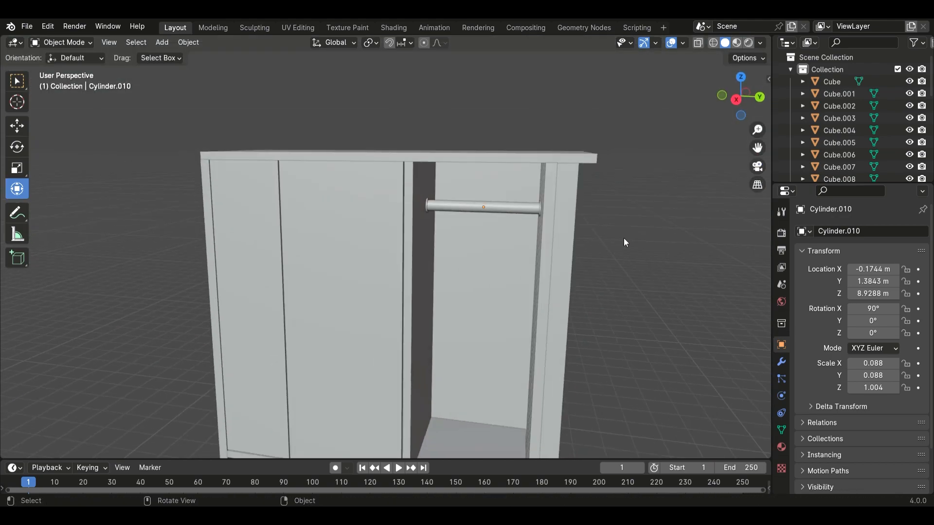
Step: Turn a small-shelf copy into a drawer front: rotated 90° about Y, X scale about 0.364, at about X 0.87 m and Z 4.19 m
key(ctrl+v)
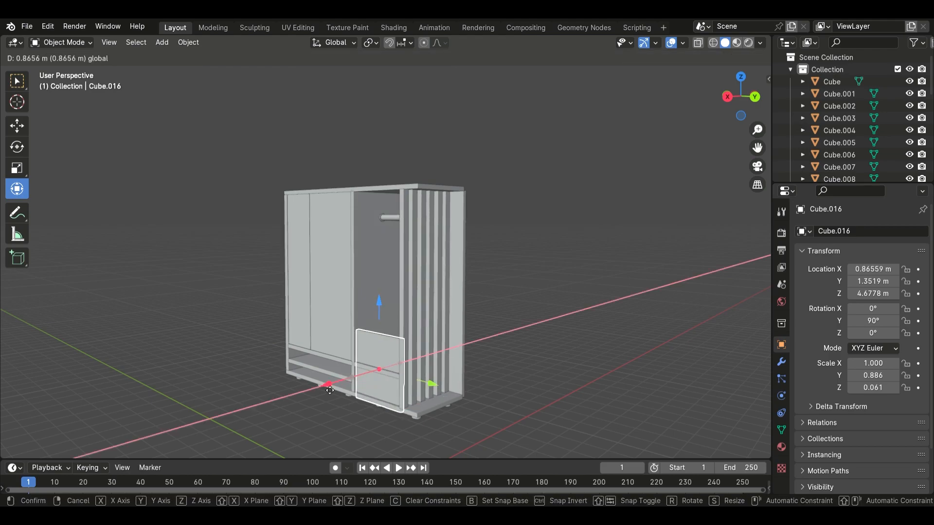
drag(379, 357, 379, 363)
scroll(424, 353, up, 3)
Step: Add vertical loop cuts across the drawer front around the middle for a handle notch
middle_drag(379, 363, 362, 239)
scroll(363, 239, up, 2)
key(Tab)
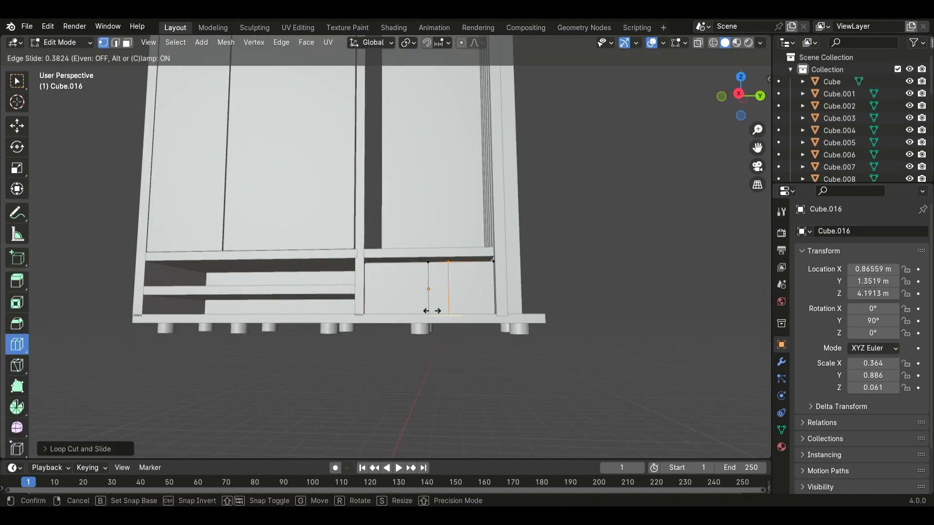
click(423, 311)
scroll(459, 285, up, 2)
scroll(486, 292, up, 4)
Step: Lower the middle section of the drawer front's upper edge to form a small handle notch
drag(451, 272, 526, 295)
drag(490, 217, 490, 238)
key(ctrl+z)
middle_drag(486, 243, 479, 258)
shift+middle_drag(452, 270, 409, 331)
key(Tab)
scroll(553, 244, down, 1)
mouse_move(477, 338)
mouse_down()
mouse_move(478, 301)
mouse_move(477, 331)
mouse_up()
key(ctrl+z)
Step: Add horizontal loop cuts to the right-hand door and push its inner edge inward at mid-height as a handle notch
scroll(673, 293, down, 7)
click(673, 293)
middle_drag(657, 261, 673, 272)
scroll(674, 272, up, 3)
key(Tab)
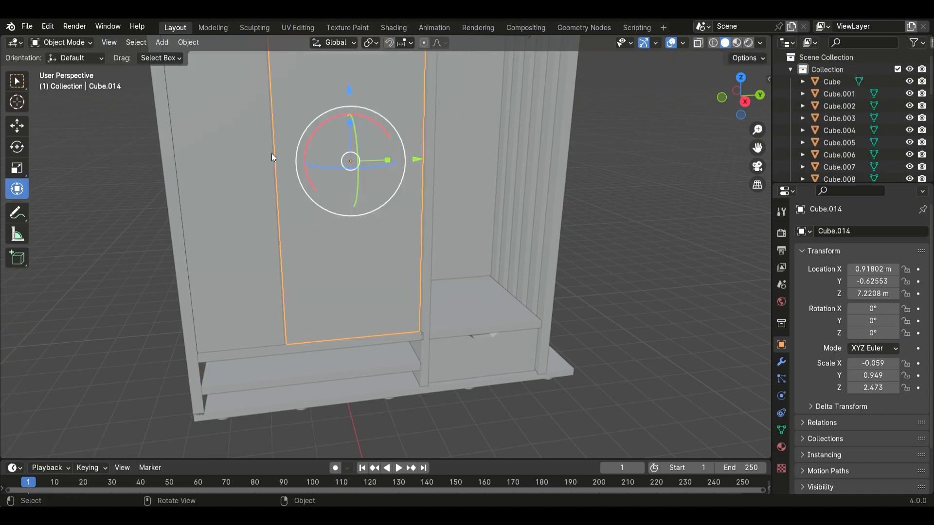
key(Tab)
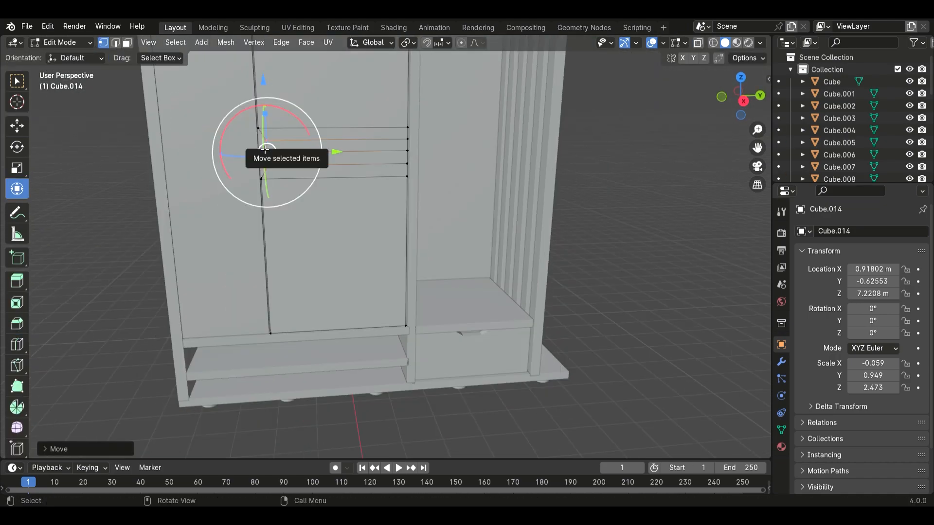
click(461, 151)
scroll(438, 204, down, 5)
scroll(427, 151, up, 2)
key(Tab)
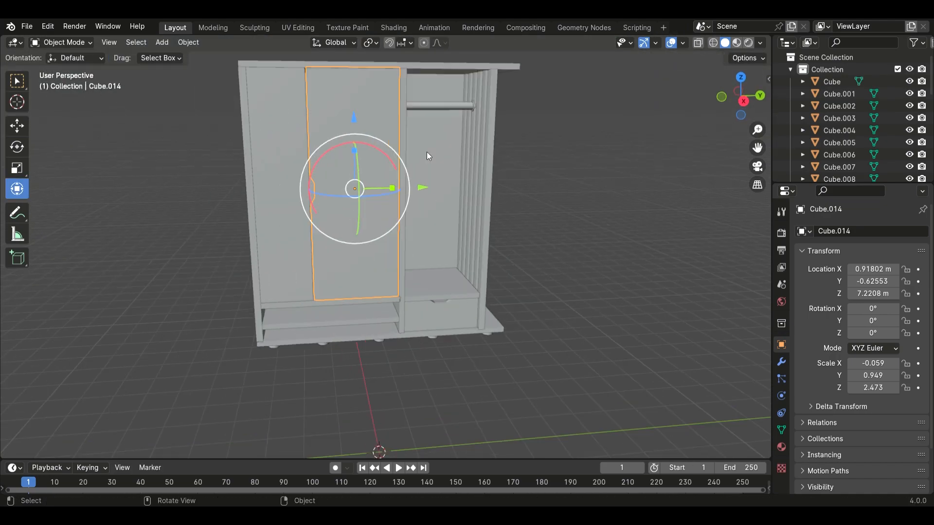
Step: Add a plane as the room's floor, enlarge it and position it under the wardrobe at about Z 3.53 m
scroll(605, 217, down, 1)
click(606, 217)
click(838, 94)
middle_drag(606, 217, 461, 374)
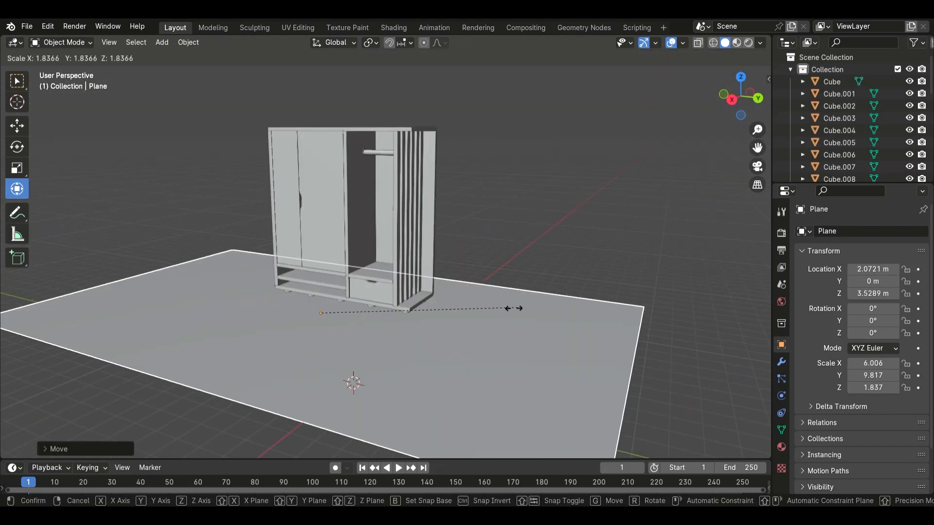
key(g)
drag(266, 349, 222, 372)
drag(346, 338, 406, 350)
middle_drag(183, 292, 164, 283)
scroll(169, 277, up, 1)
Step: Turn a copy of the floor into the back wall: rotated 90° about Y, X scale about 3.70, at about X -1.44 m and Z 7.18 m
click(479, 221)
shift+middle_drag(203, 332, 285, 337)
scroll(286, 337, down, 2)
click(302, 335)
key(ctrl+c)
key(ctrl+v)
drag(395, 303, 444, 307)
click(700, 292)
drag(486, 267, 486, 273)
drag(488, 236, 494, 154)
drag(488, 186, 487, 190)
drag(493, 158, 488, 162)
Step: Duplicate the back wall and set the copy's X rotation to 90° for a side wall
scroll(336, 144, up, 2)
key(ctrl+c)
key(ctrl+v)
drag(873, 309, 862, 308)
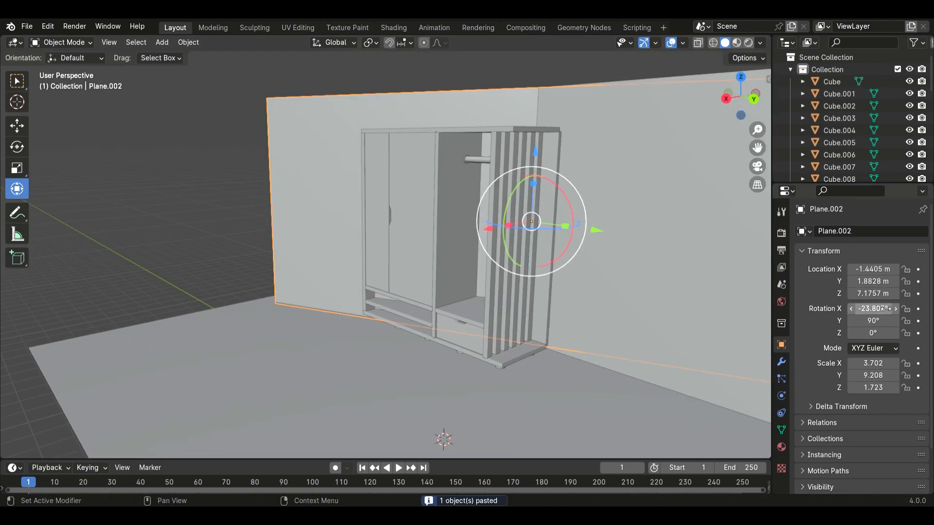
double_click(873, 309)
text(90)
Step: Fit the side wall to the floor's edge at about X 4.21 m and Y -7.29 m, with Y scale about 5.82
drag(591, 240, 410, 216)
middle_drag(321, 149, 299, 173)
drag(301, 174, 192, 199)
drag(225, 192, 237, 189)
drag(225, 191, 165, 206)
key(ctrl+z)
drag(265, 216, 259, 211)
drag(194, 193, 196, 192)
scroll(405, 227, down, 3)
mouse_move(405, 227)
middle_down()
mouse_move(403, 73)
mouse_move(409, 126)
middle_up()
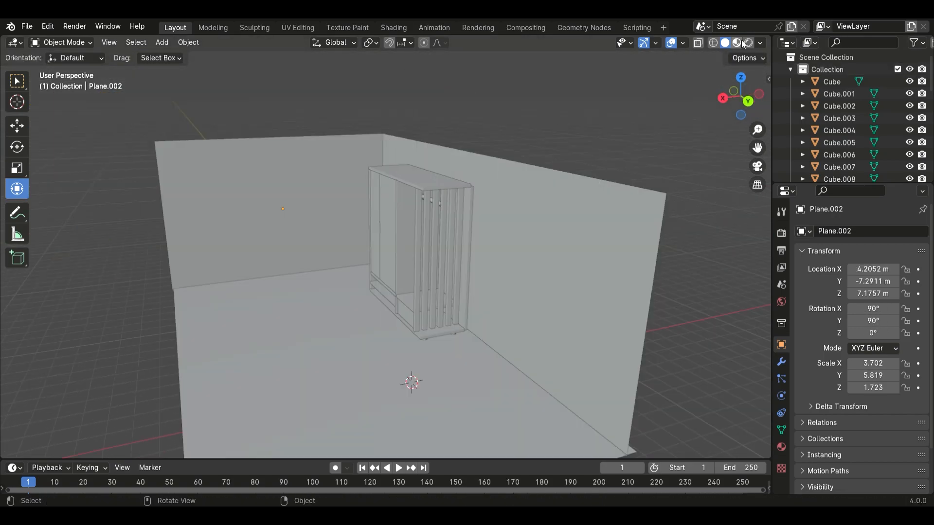
Step: Switch to rendered shading and add an area light above the room, scaled to about 9.6 by 16.9 at Z 12.75 m
click(748, 43)
scroll(438, 194, down, 3)
click(188, 42)
mouse_move(162, 42)
click(277, 240)
click(36, 69)
middle_drag(379, 160, 467, 184)
drag(468, 189, 498, 191)
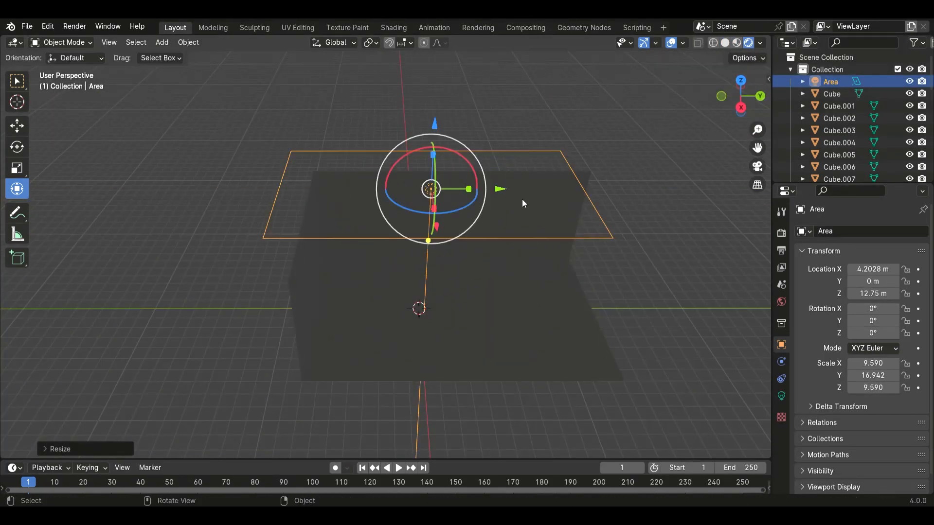
Step: Set the area light's power to about 577.5 W and raise it above the walls
click(782, 396)
drag(879, 314, 906, 314)
middle_drag(607, 272, 547, 238)
drag(392, 109, 392, 89)
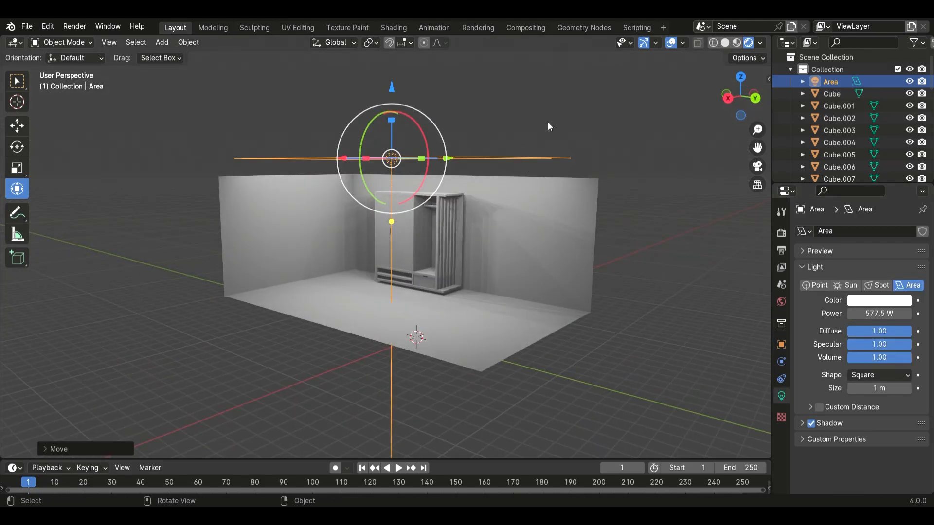
click(547, 122)
middle_drag(603, 156, 624, 135)
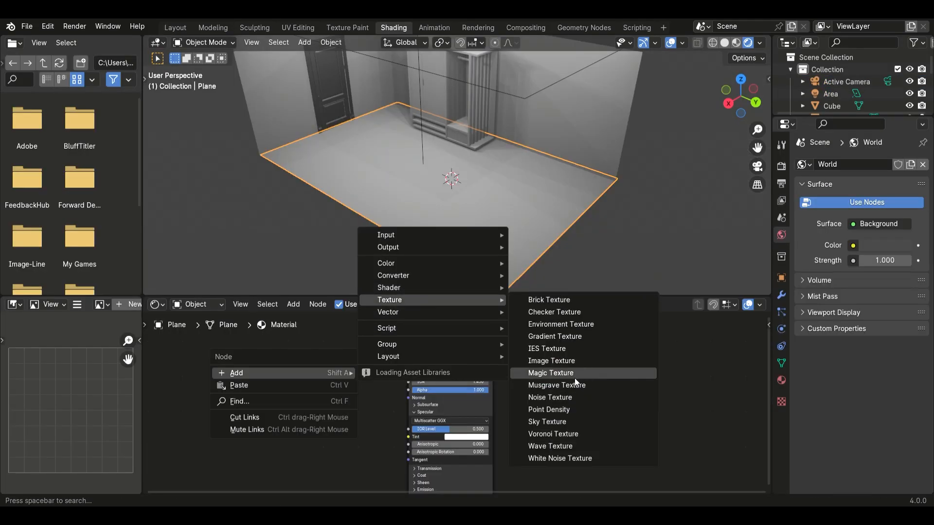
Step: Add an Image Texture node with the laminate image to the floor material and connect its Color to Base Color
click(574, 378)
click(314, 394)
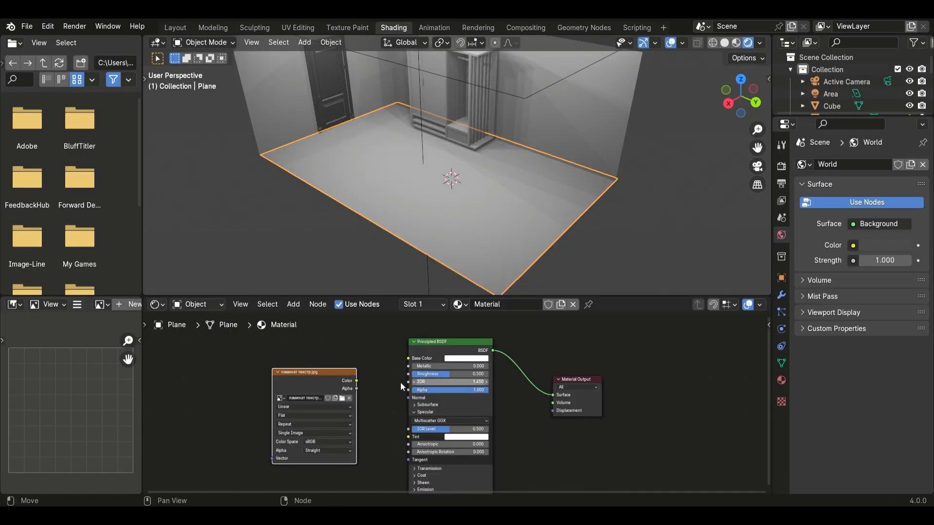
drag(357, 381, 408, 358)
drag(311, 372, 352, 372)
Step: Add Texture Coordinate and Mapping nodes, chain Generated coordinates into the laminate image's Vector, and adjust the mapping
key(shift+a)
click(166, 353)
click(199, 387)
key(shift+a)
click(278, 390)
click(224, 387)
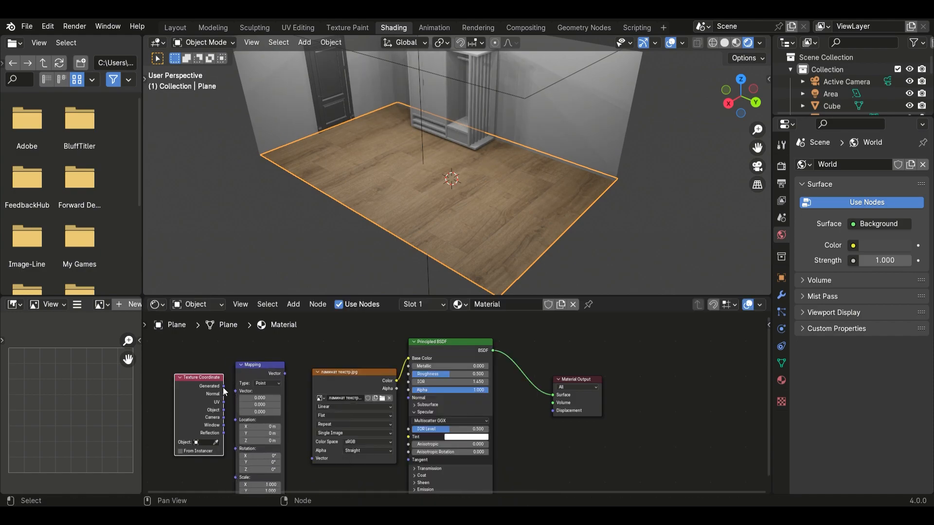
key(ctrl+z)
drag(260, 448, 262, 470)
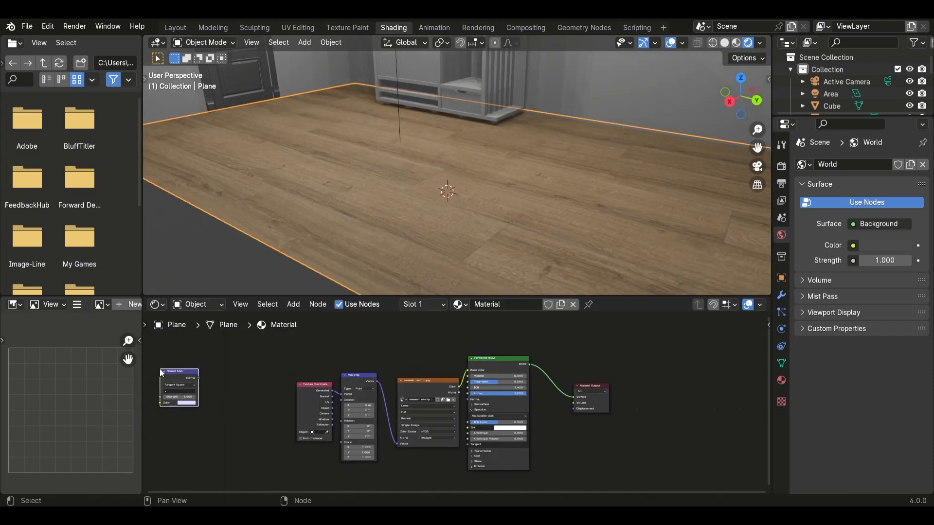
Step: Connect the second floor image's Color to the shader's Normal input and load the laminate normal-map image into it
drag(270, 369, 467, 399)
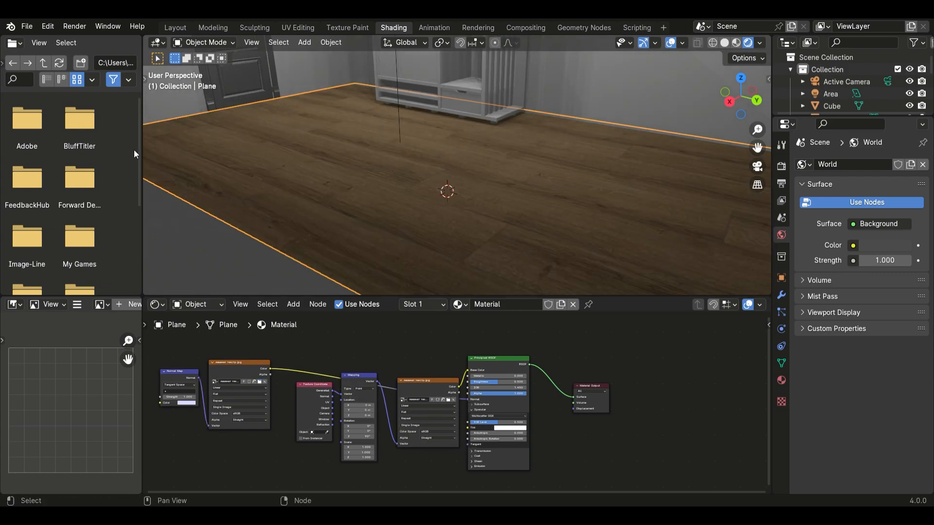
middle_drag(515, 161, 504, 136)
scroll(504, 136, down, 4)
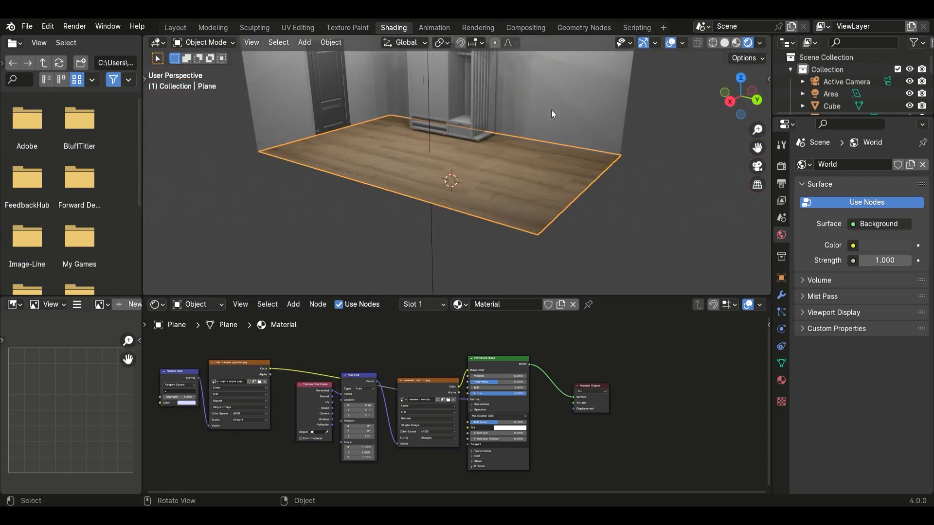
Step: Create a new material for the back wall
click(551, 110)
click(506, 305)
right_click(395, 381)
mouse_move(394, 380)
Step: Copy the Texture Coordinate and Mapping nodes from the floor material into the back wall's material
click(399, 170)
drag(155, 344, 378, 460)
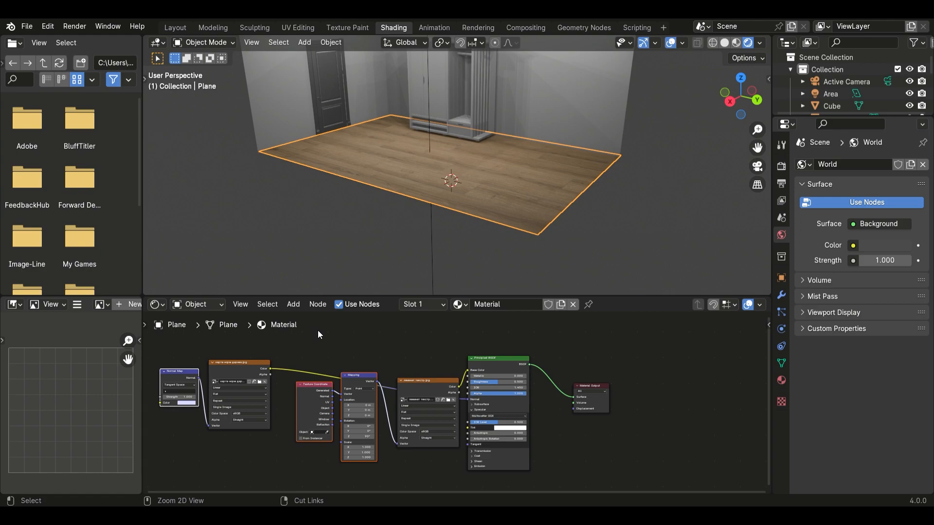
key(ctrl+c)
click(545, 112)
key(ctrl+v)
Step: Add an Image Texture node with the wallpaper image after the wall's Mapping node and connect its Color to Base Color
drag(273, 367, 303, 364)
right_click(364, 372)
mouse_move(363, 372)
click(571, 379)
click(323, 371)
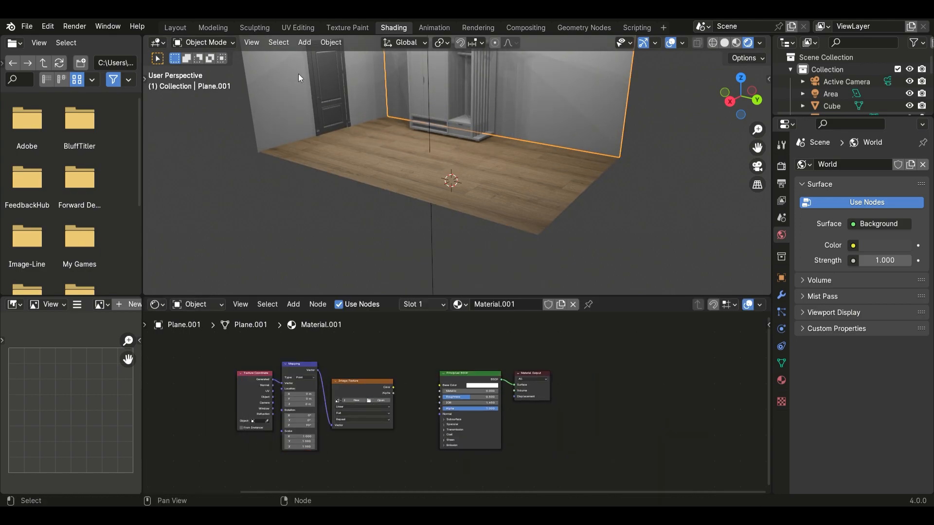
drag(442, 386, 441, 386)
Step: Add a Normal Map node and a second image texture with the wallpaper normal image to the wall material
middle_drag(467, 171, 444, 169)
scroll(444, 170, up, 3)
key(shift+a)
click(175, 408)
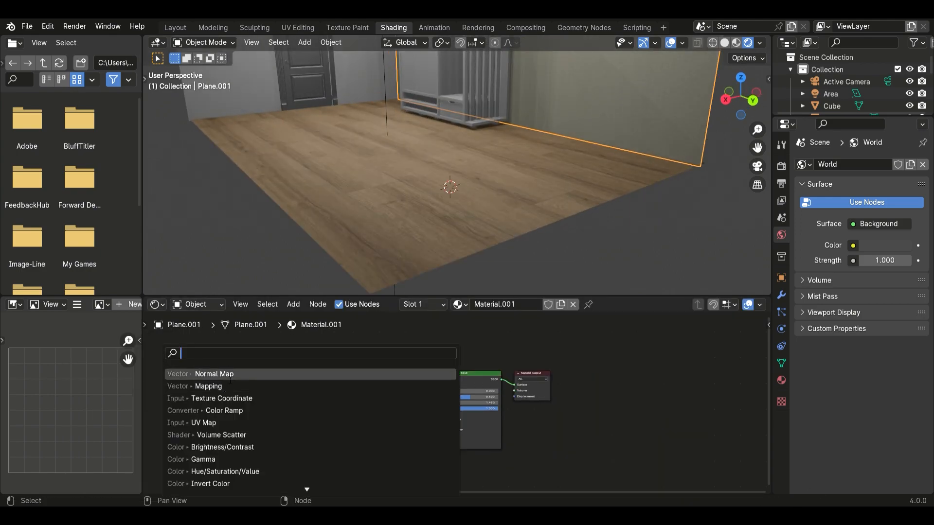
click(210, 374)
click(221, 366)
click(515, 384)
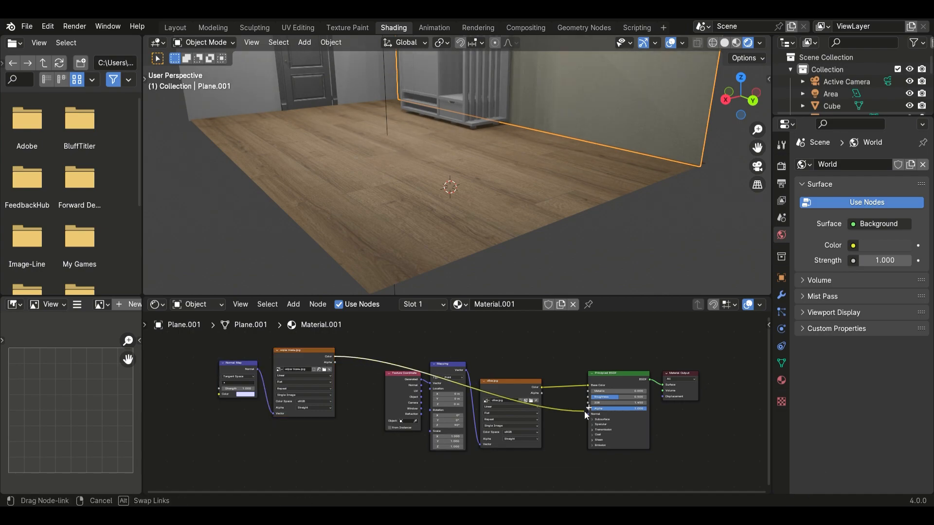
Step: Try feeding the wallpaper normal image's Color into the wall shader's Normal input and compare the surface close up
drag(584, 411, 587, 413)
middle_drag(505, 195, 467, 194)
scroll(467, 194, up, 6)
drag(587, 414, 397, 352)
drag(335, 356, 587, 413)
drag(587, 413, 543, 392)
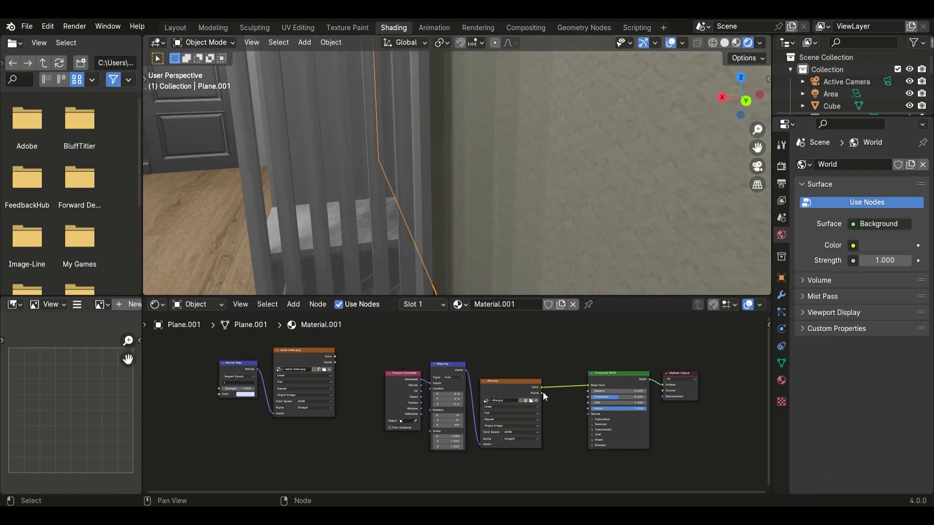
Step: Disconnect and reconnect the floor's normal image at the shader's Normal input to compare the floor's appearance
drag(418, 369, 521, 416)
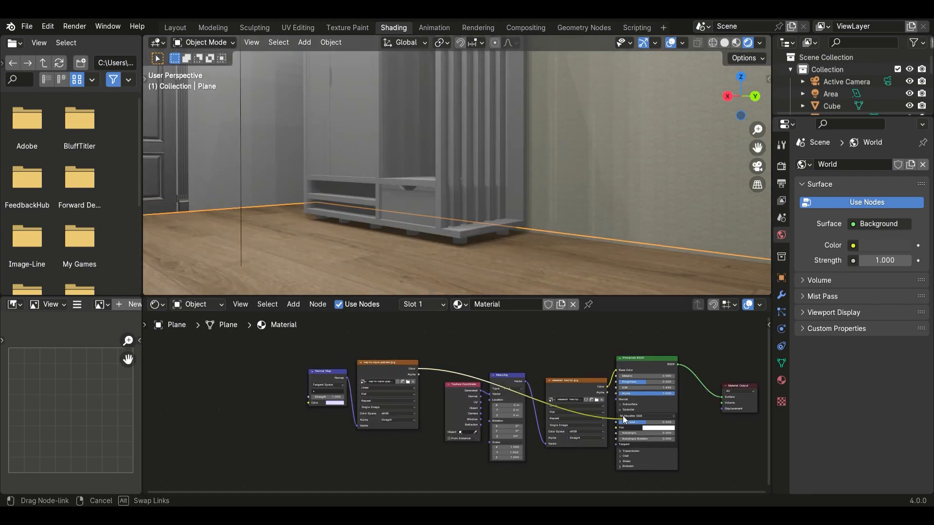
drag(623, 416, 616, 399)
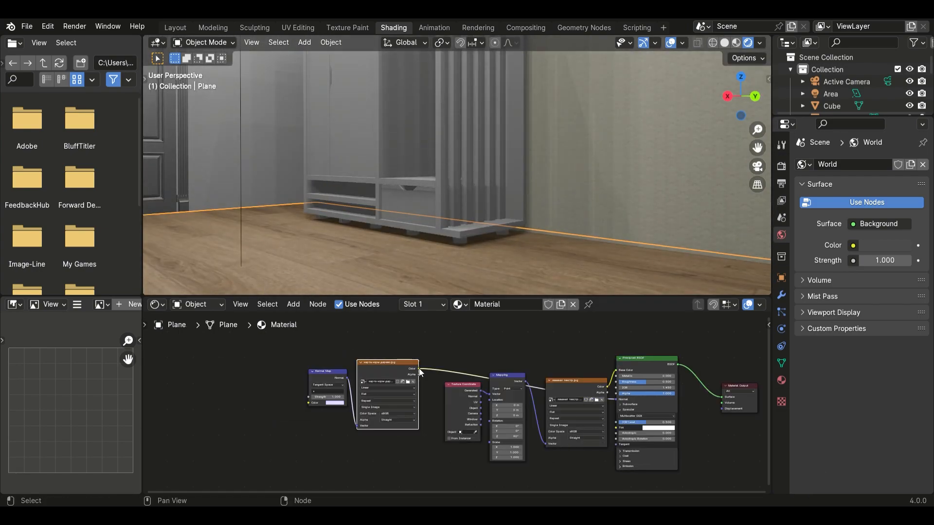
drag(418, 369, 573, 413)
drag(419, 374, 616, 399)
scroll(482, 228, up, 2)
middle_drag(479, 228, 487, 218)
Step: Replace the image link at the floor shader's Normal input with the Normal Map node's Normal output
drag(616, 399, 578, 418)
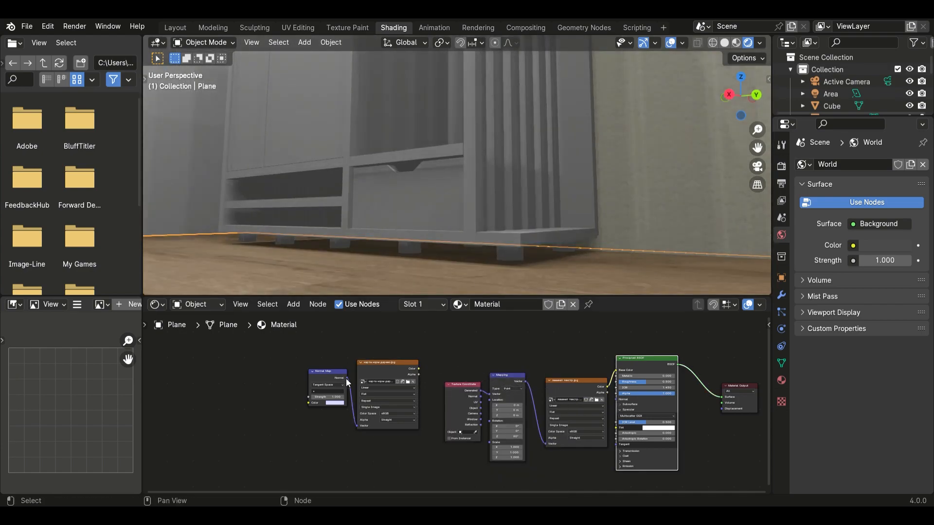
drag(347, 378, 616, 399)
scroll(583, 146, down, 5)
scroll(584, 170, up, 5)
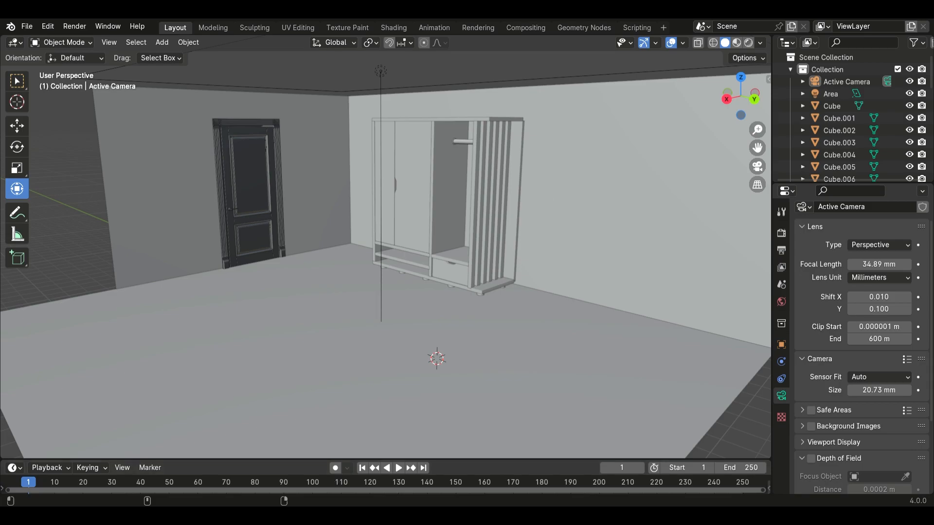
Step: Check the scene through the camera and add a new plane mesh
key(KP_0)
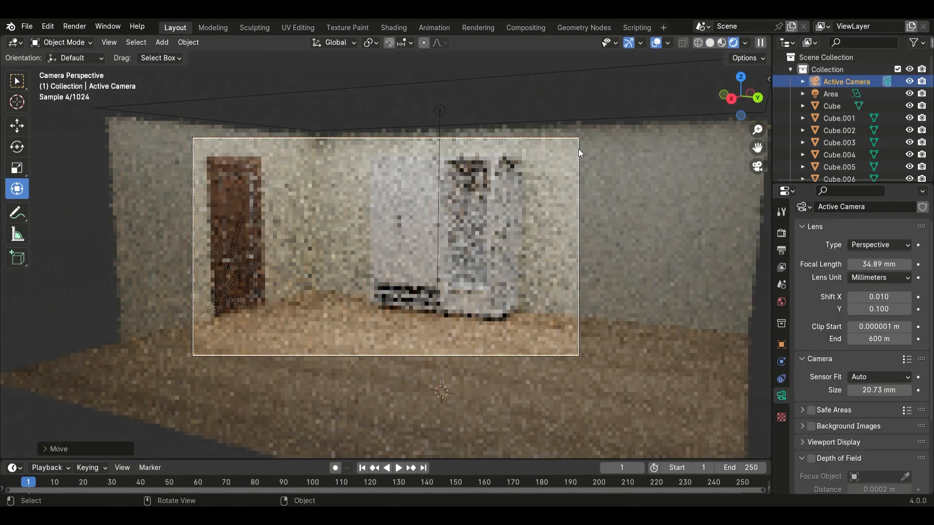
middle_drag(570, 150, 568, 169)
scroll(347, 160, up, 3)
click(162, 42)
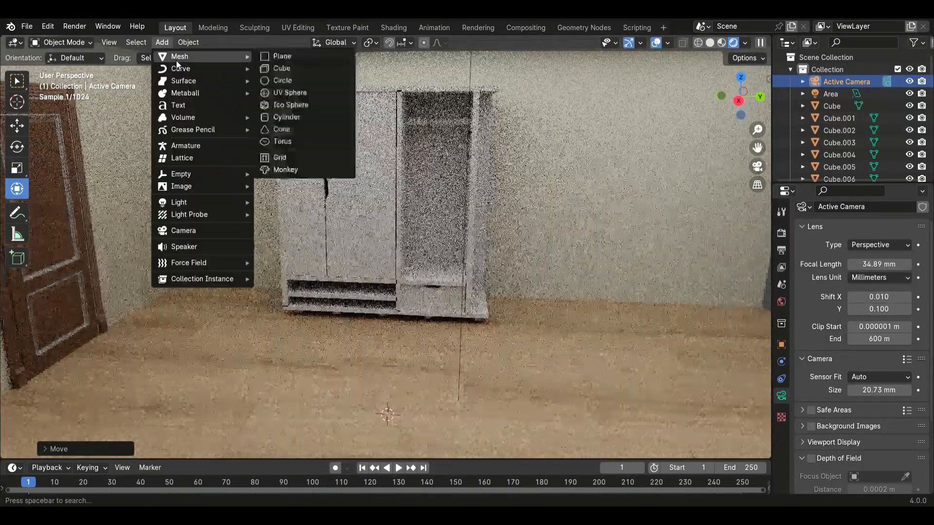
click(292, 56)
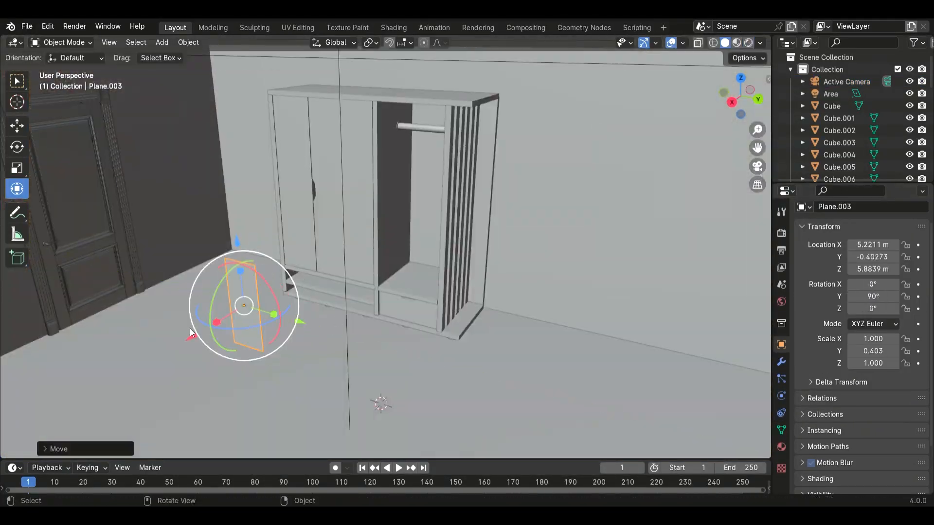
Step: Move the upright plane back against the wardrobe door fronts at about X 0.93 m
drag(190, 334, 248, 299)
scroll(258, 272, up, 5)
middle_drag(262, 258, 219, 251)
click(161, 230)
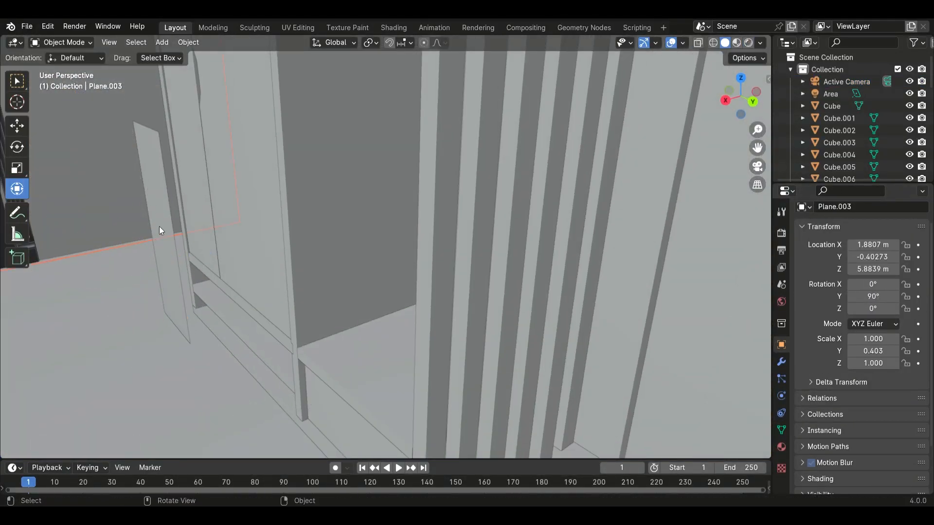
key(ctrl+z)
scroll(127, 214, up, 3)
drag(95, 244, 118, 223)
Step: Fit the plane over the leftmost door at about Y -2.16 m, with Y scale 0.51 and stretched to the door's height
middle_drag(170, 228, 267, 239)
drag(479, 244, 291, 291)
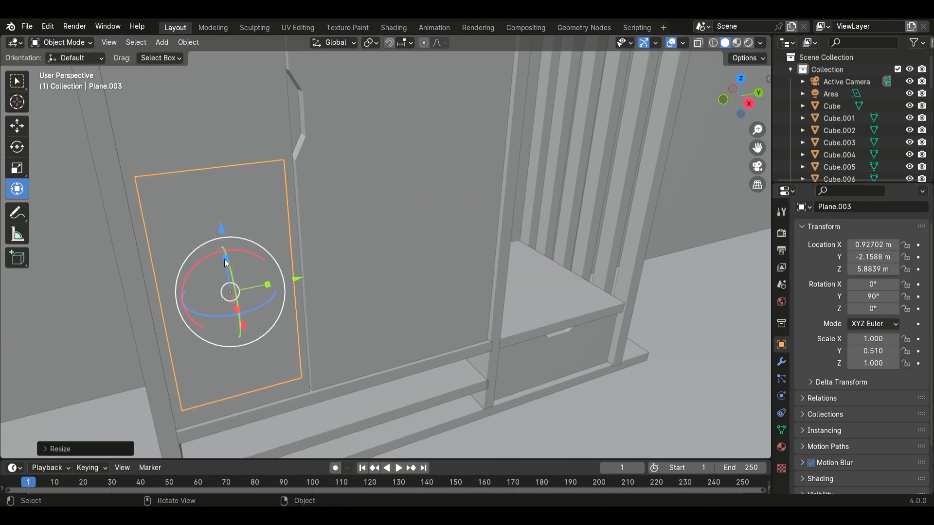
drag(224, 260, 219, 224)
scroll(221, 225, down, 6)
middle_drag(559, 253, 481, 248)
Step: Create a mirror material for the door plane with Metallic 1.000 and Roughness 0.000
click(781, 447)
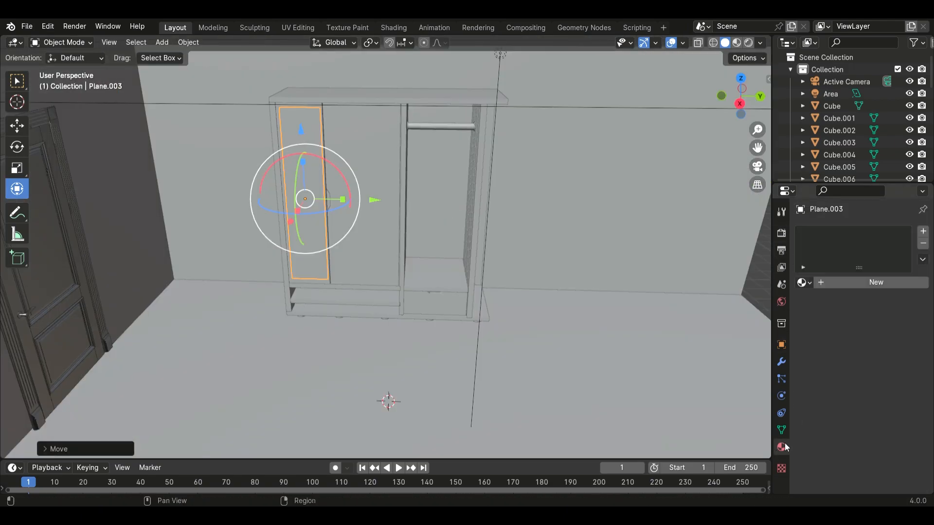
click(857, 282)
drag(871, 373, 924, 373)
drag(886, 388, 851, 388)
Step: Preview the mirror plane in rendered shading through the camera and try adjusting its Alpha and Metallic values
middle_drag(583, 253, 462, 243)
click(757, 166)
click(748, 43)
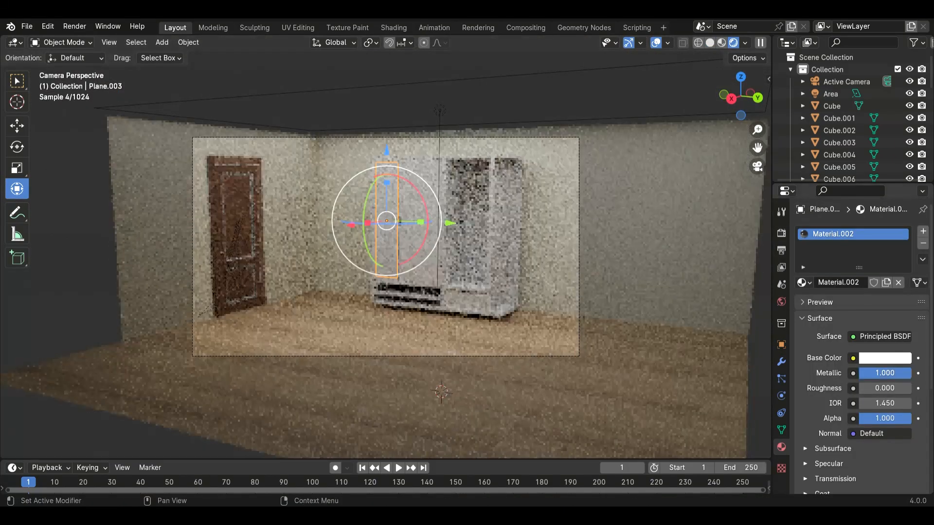
drag(885, 419, 910, 419)
middle_drag(545, 209, 535, 262)
drag(894, 373, 860, 373)
Step: Move the mirror plane slightly forward so it sits just in front of the leftmost wardrobe door
click(375, 144)
mouse_move(545, 107)
middle_down()
mouse_move(484, 104)
mouse_move(486, 82)
middle_up()
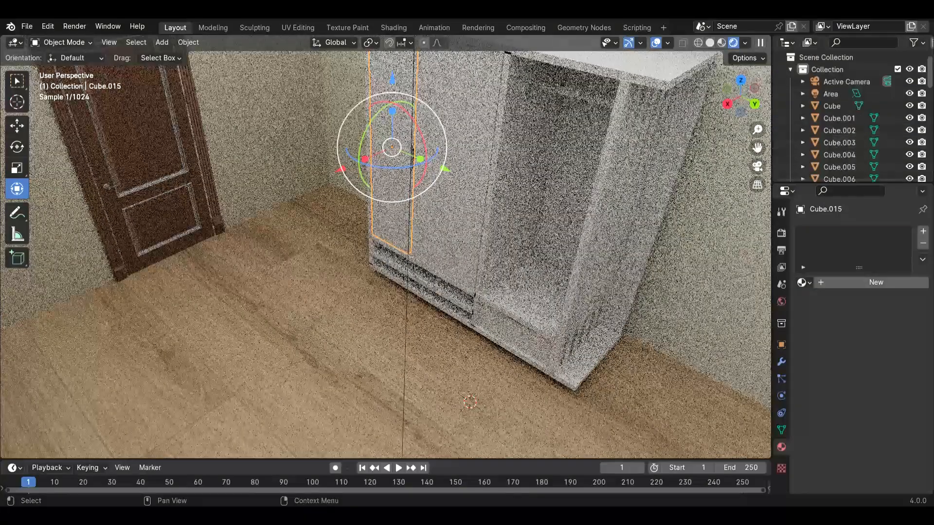
scroll(471, 129, up, 3)
click(709, 43)
middle_drag(390, 159, 289, 93)
scroll(307, 95, down, 3)
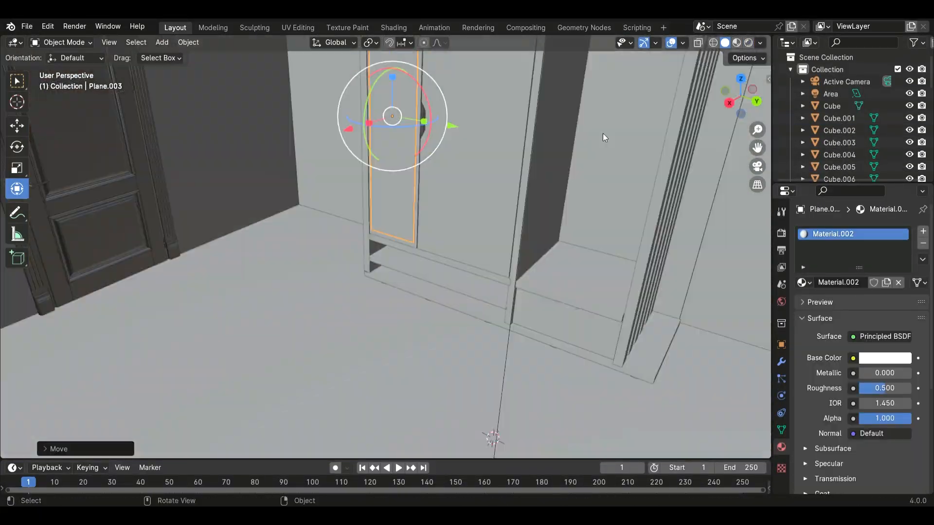
Step: Set the mirror material to Metallic 1.000 and Roughness 0.000 and check its reflection in rendered shading through the camera
click(748, 42)
click(725, 43)
middle_drag(545, 117, 508, 105)
key(KP_0)
click(748, 43)
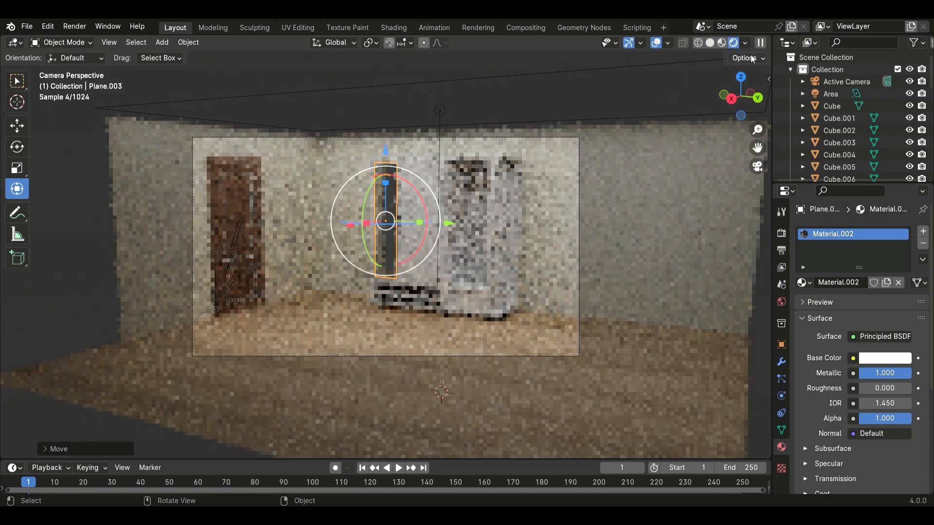
mouse_move(445, 222)
mouse_down()
mouse_move(411, 200)
mouse_move(456, 224)
mouse_up()
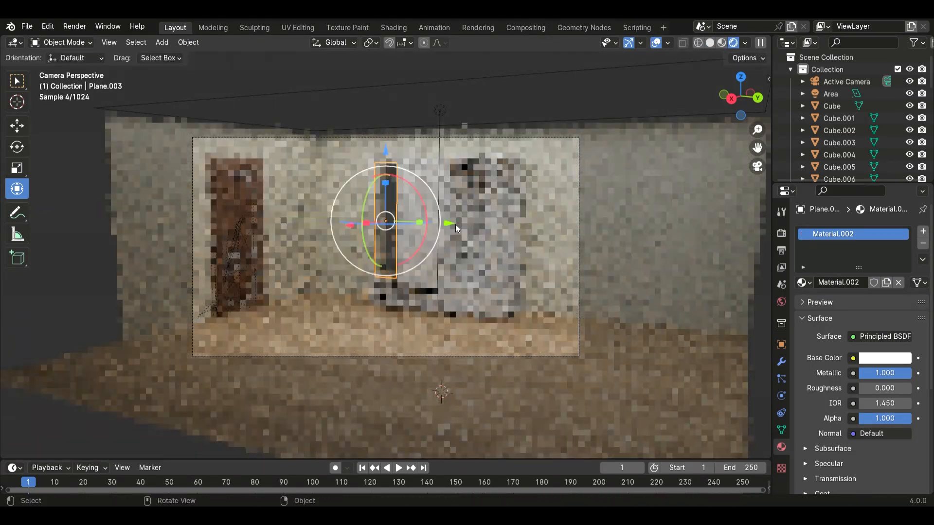
middle_drag(698, 161, 656, 163)
scroll(413, 161, up, 4)
Step: Select the wardrobe's middle door, switch to the Shading workspace and set the viewport max samples to 256
click(414, 156)
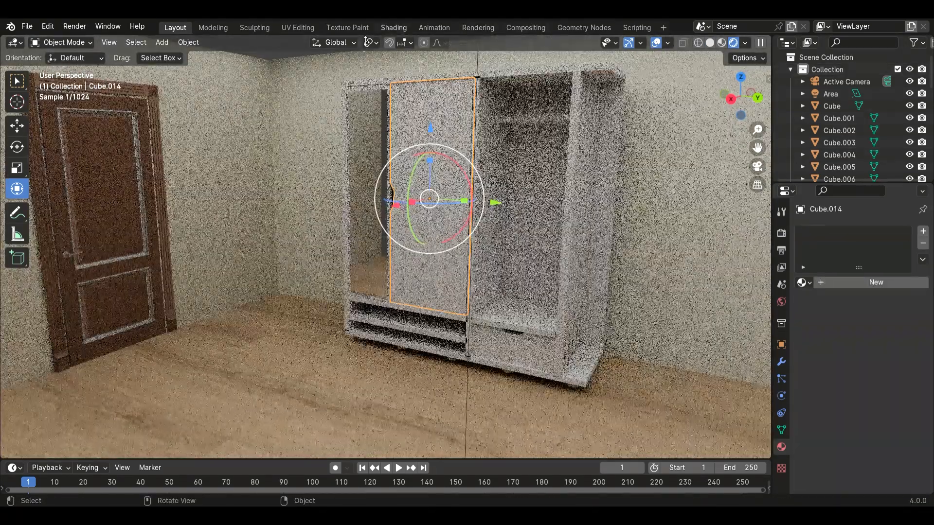
click(394, 27)
middle_drag(688, 122, 720, 139)
double_click(887, 276)
text(256)
key(Return)
Step: Create a new material for the middle door and add the wood normal-map image texture to its nodes
mouse_move(638, 203)
middle_down()
mouse_move(658, 194)
mouse_move(639, 203)
middle_up()
click(483, 305)
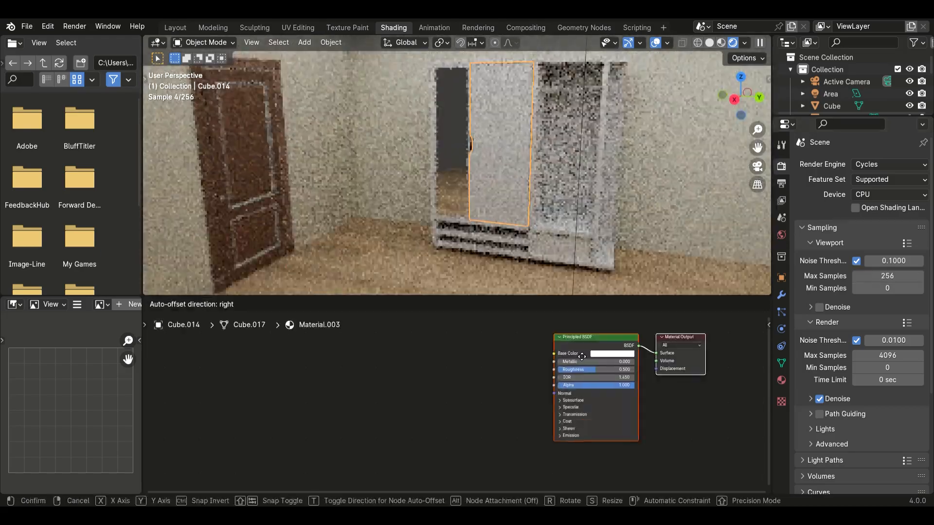
right_click(407, 363)
mouse_move(479, 292)
click(618, 351)
click(285, 374)
Step: Add a Normal Map node and link the image's colour through it to the Principled BSDF's Normal input
key(shift+a)
click(444, 359)
click(486, 405)
click(408, 382)
drag(369, 386, 408, 427)
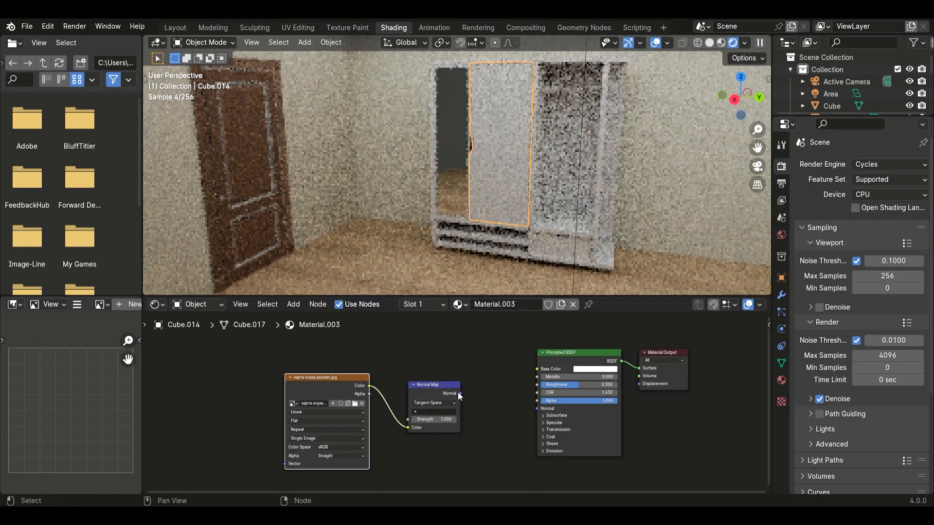
drag(460, 393, 537, 408)
Step: Set the middle door's material to Metallic 0.055 and Roughness 0.793 with a light grey base colour
scroll(596, 179, up, 5)
middle_drag(596, 179, 615, 217)
scroll(615, 214, down, 5)
key(KP_0)
drag(572, 385, 550, 377)
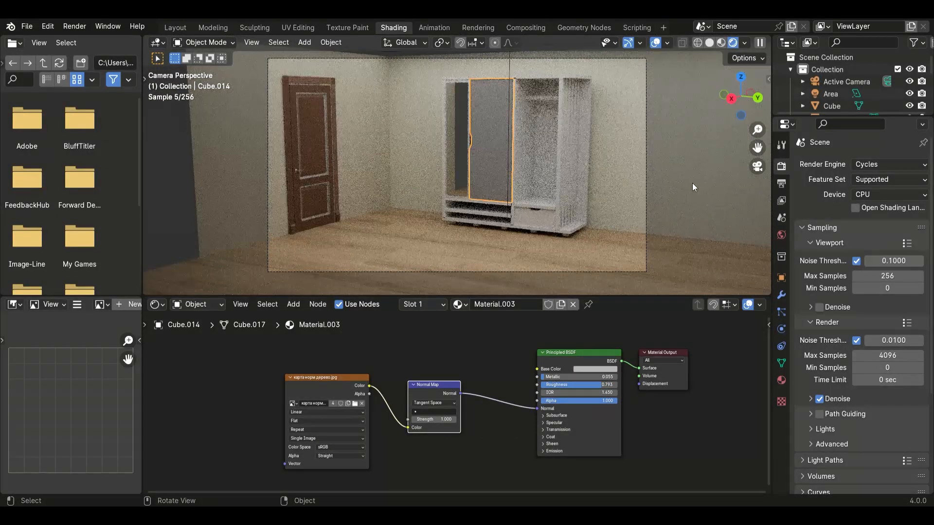
click(594, 368)
drag(644, 286, 662, 302)
Step: Create a material for one vertical slat with a black base colour and Metallic 0.484
click(559, 151)
click(562, 151)
click(480, 304)
click(613, 353)
drag(568, 360, 610, 361)
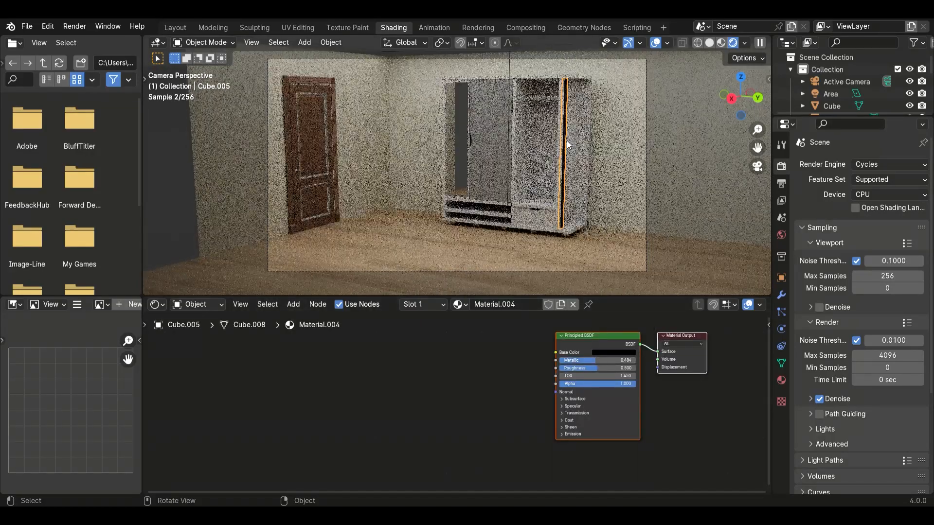
Step: Select the other vertical slats in solid shading and give them the same black material
middle_drag(567, 141, 467, 146)
scroll(486, 146, up, 3)
click(709, 43)
shift+click(547, 143)
shift+click(529, 150)
shift+click(510, 160)
shift+click(489, 174)
shift+click(467, 191)
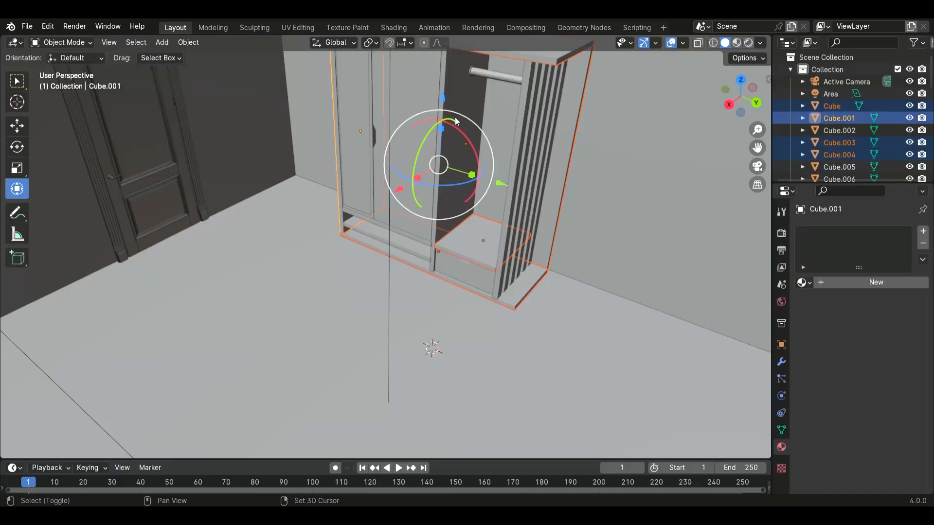
Step: Link the inner divider's wood-texture material to the selected wardrobe frame panels and preview them in rendered shading through the camera
key(ctrl+l)
click(462, 103)
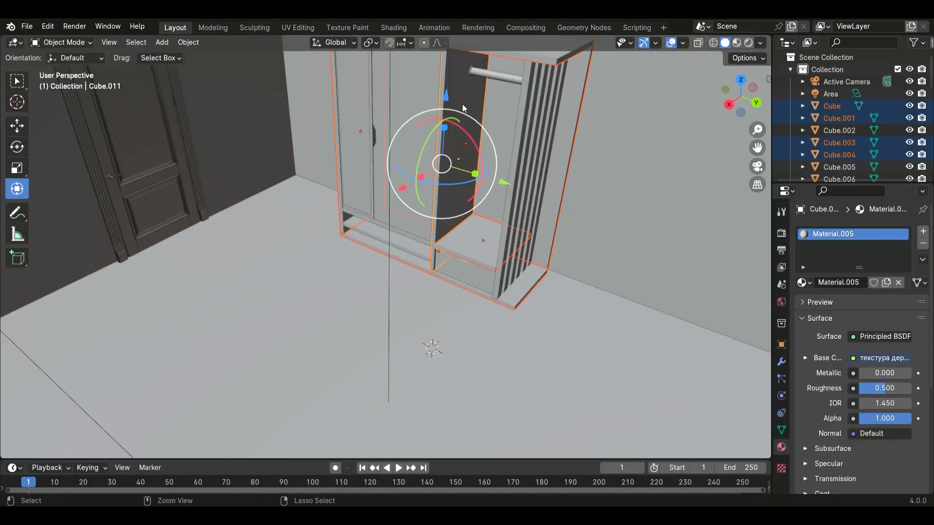
click(734, 43)
click(416, 296)
click(461, 233)
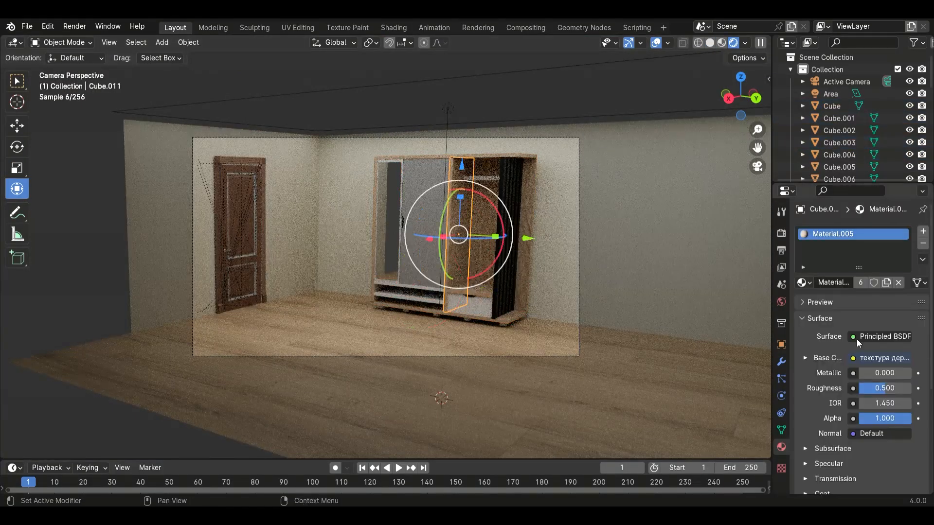
Step: Apply the wood-texture material to the remaining plain panels in the wardrobe's lower section
scroll(521, 289, up, 3)
scroll(521, 289, up, 5)
shift+middle_drag(522, 290, 442, 155)
scroll(754, 322, down, 5)
drag(804, 234, 481, 291)
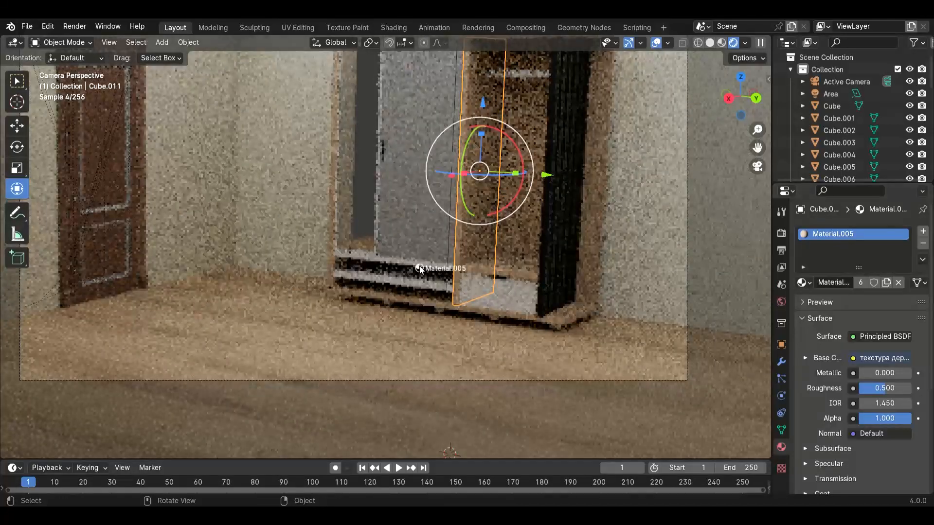
drag(420, 270, 421, 272)
middle_drag(421, 272, 371, 208)
key(ctrl+l)
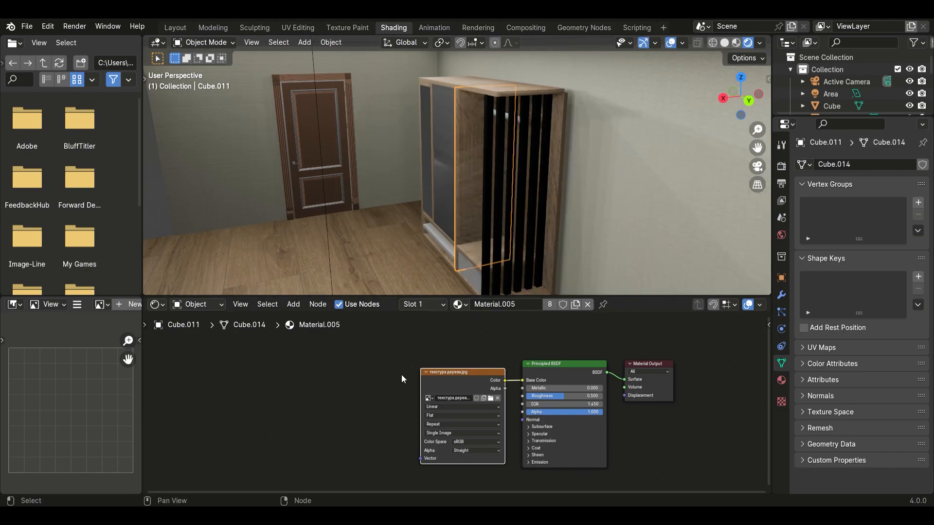
Step: Add Texture Coordinate and Mapping nodes to the wood material, feed Generated coordinates into the image texture and adjust the mapping
key(shift+a)
drag(224, 375, 246, 378)
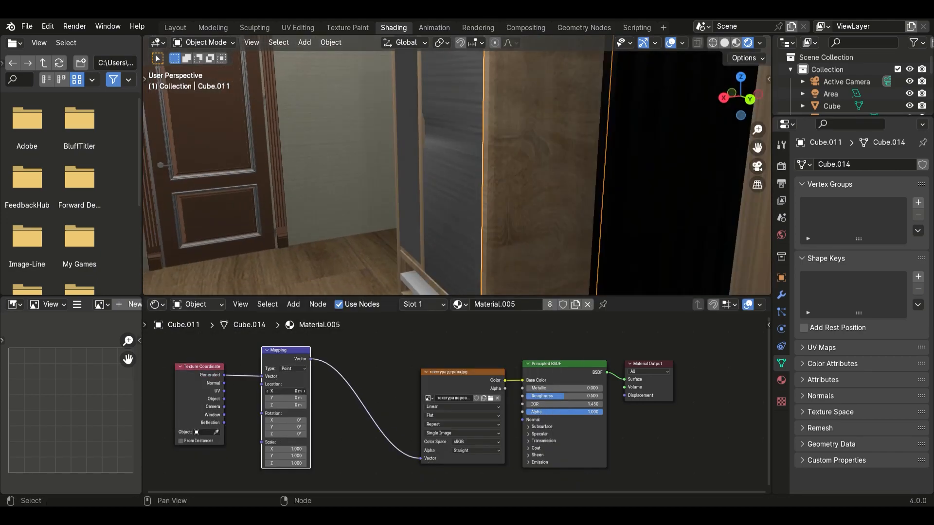
drag(287, 391, 296, 434)
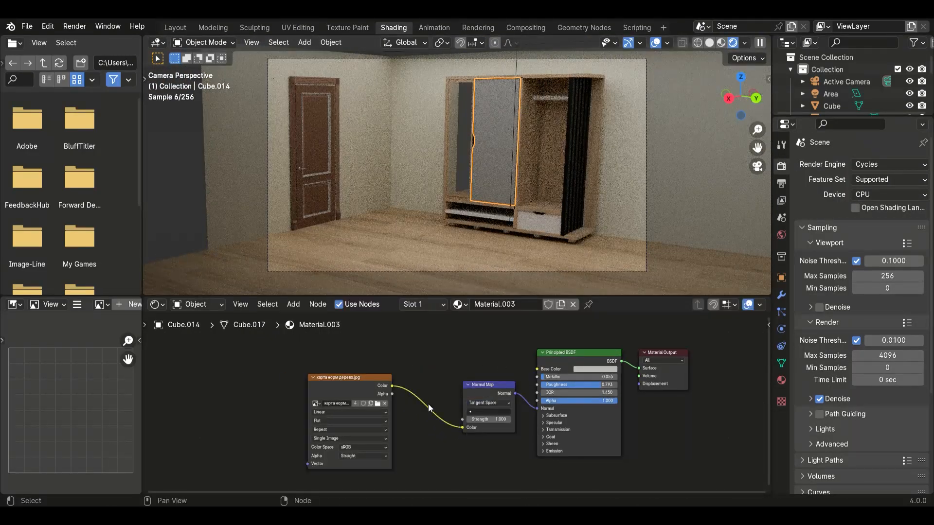
Step: Lighten the base colour of the middle door's material to near white
click(594, 369)
drag(642, 278, 642, 258)
scroll(690, 176, down, 1)
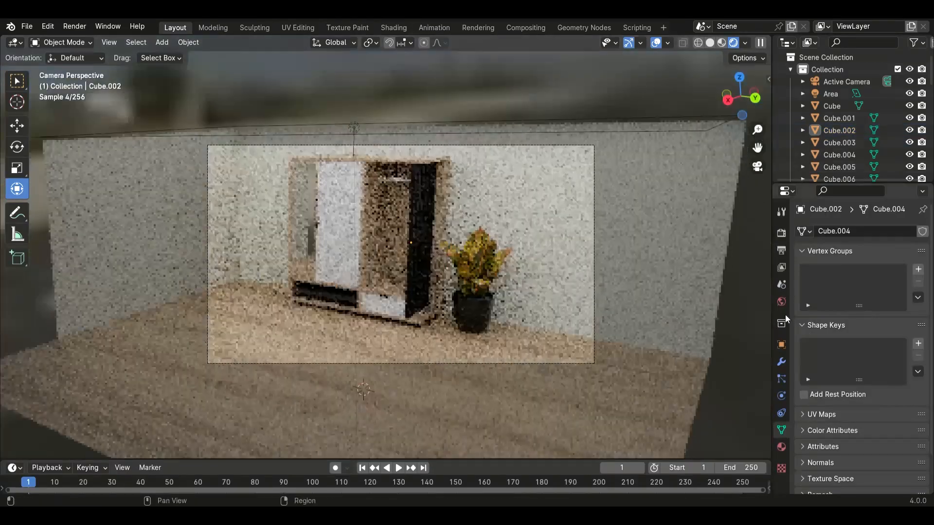
Step: Save the project and go through the render sampling and world settings
key(ctrl+s)
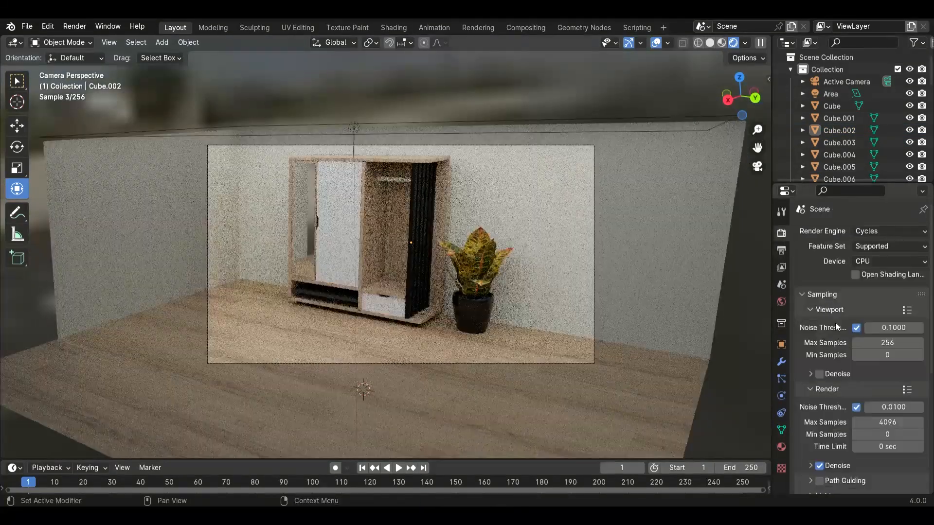
scroll(835, 323, down, 5)
scroll(835, 323, up, 5)
click(781, 302)
scroll(846, 287, down, 1)
click(853, 282)
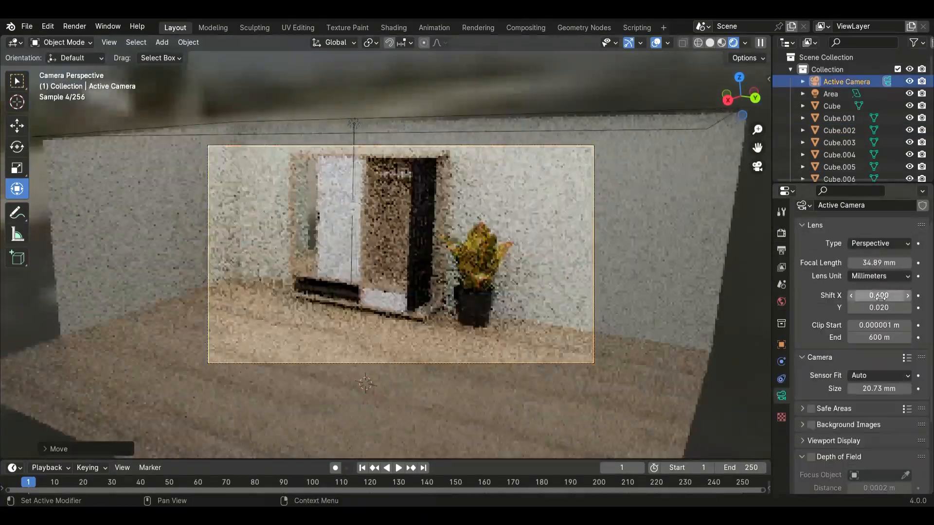
Step: Set the camera's Shift Y to 0.040 and the viewport max samples to 4096
drag(882, 307, 892, 307)
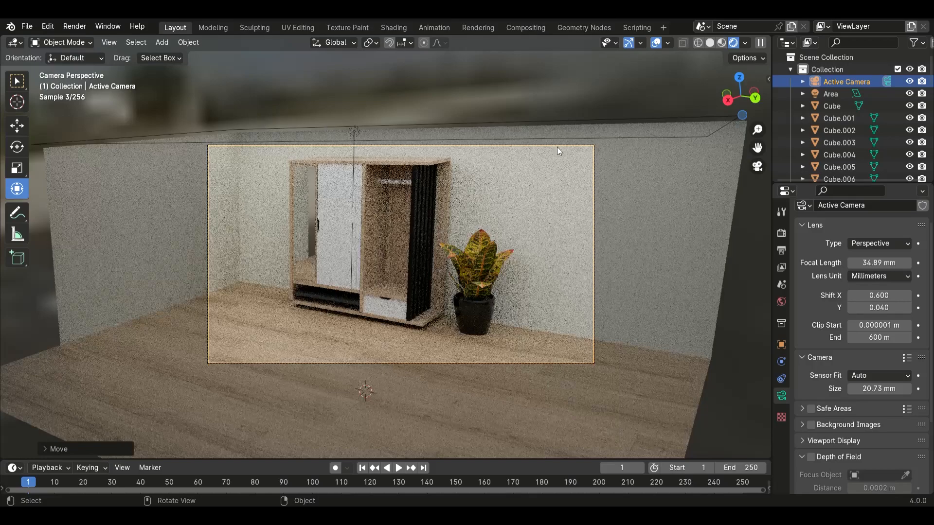
click(781, 233)
click(901, 316)
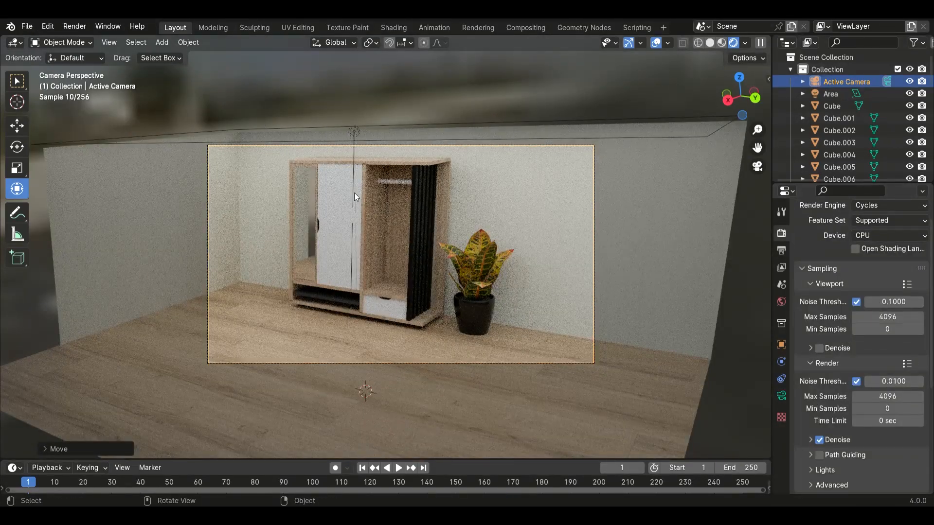